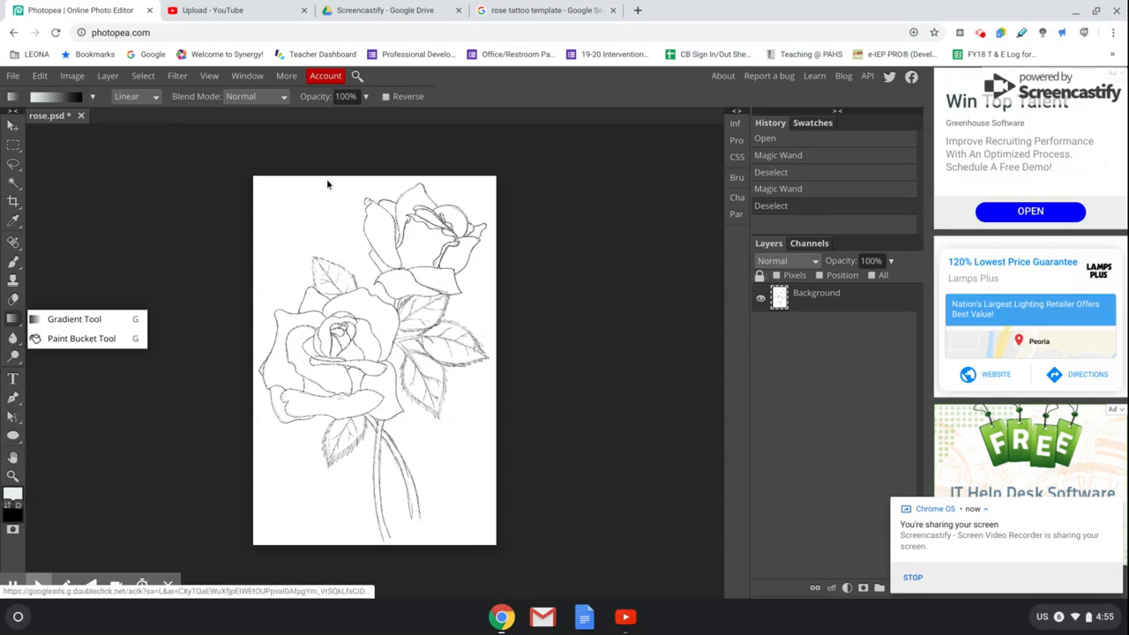
Activate the Paint Bucket Tool and look over its blend mode and opacity options
{"action": "left_click", "coordinate": [53, 343]}
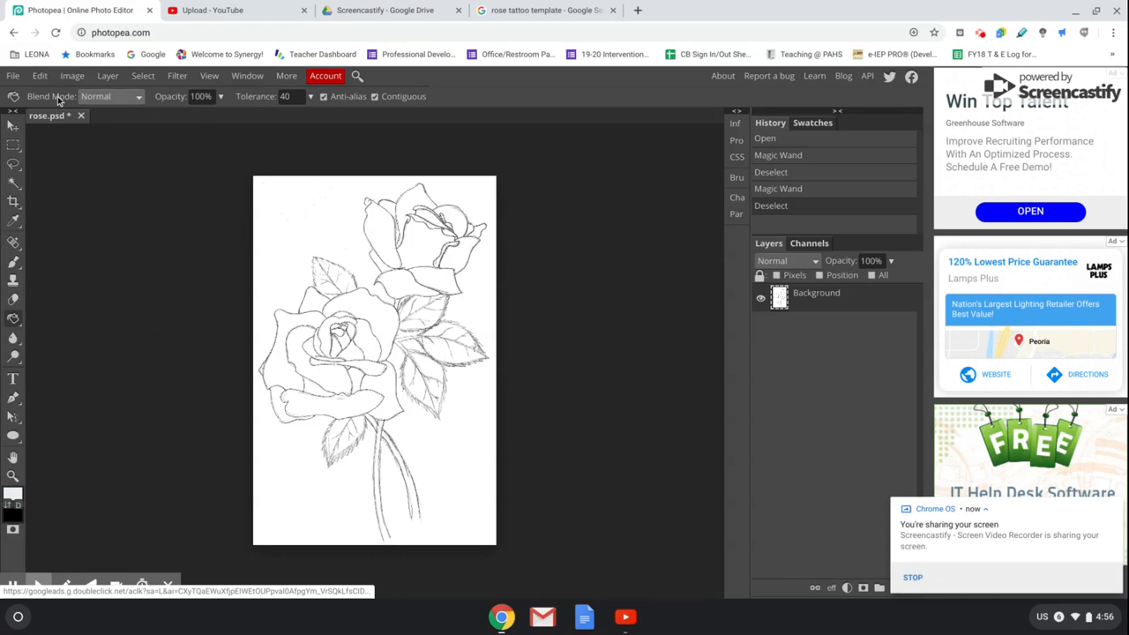
{"action": "left_click", "coordinate": [143, 99]}
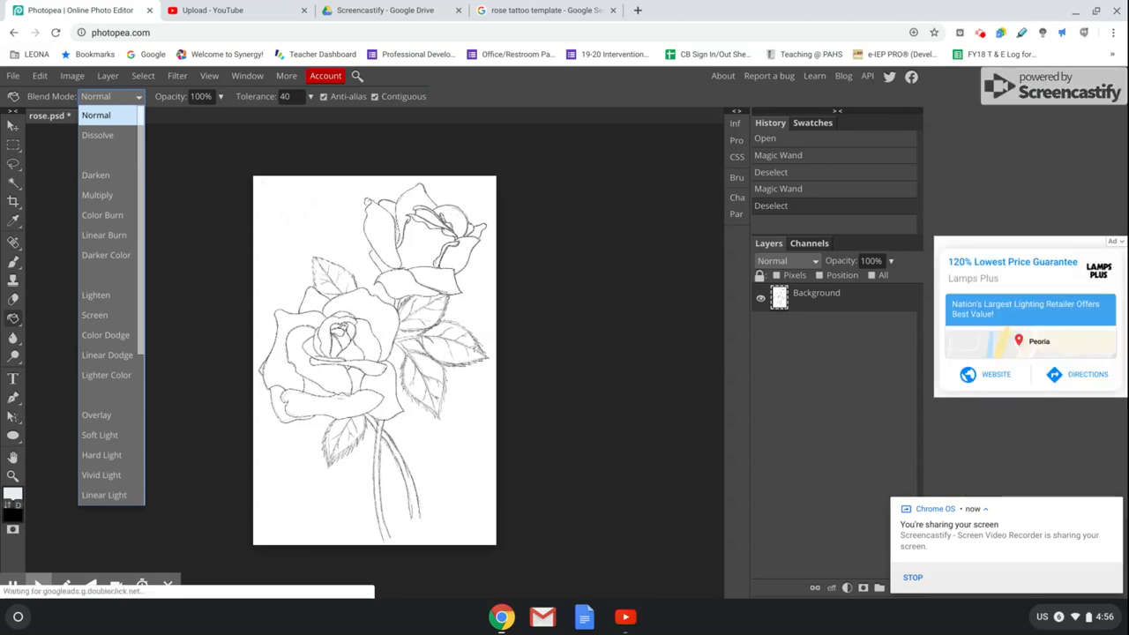
{"action": "left_click", "coordinate": [220, 96]}
{"action": "left_click", "coordinate": [223, 118]}
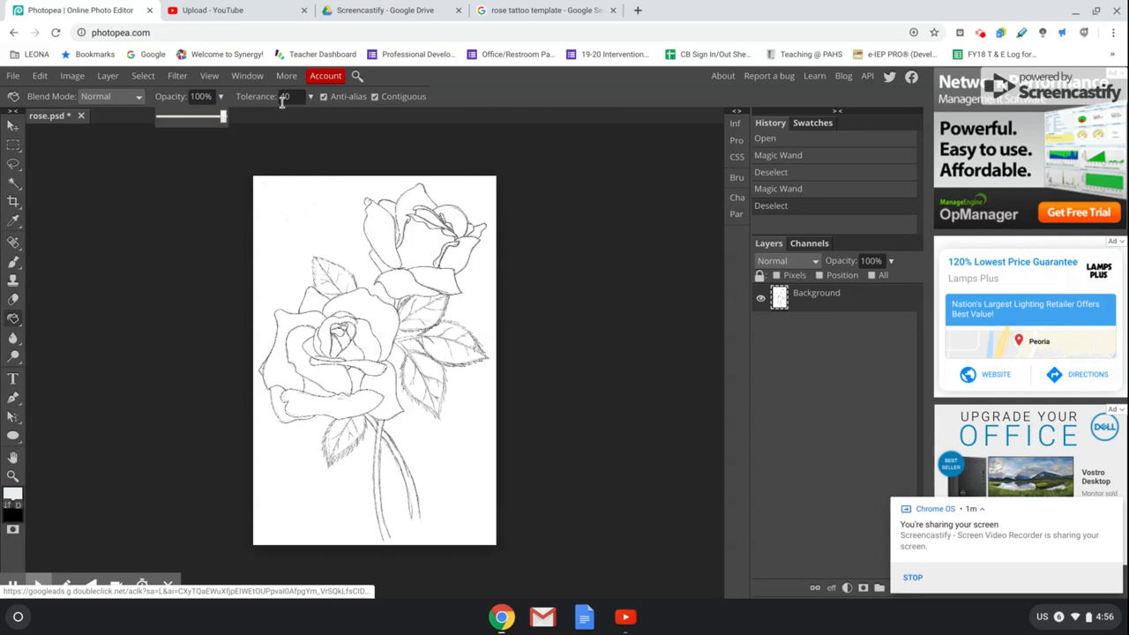
{"action": "mouse_move", "coordinate": [14, 331]}
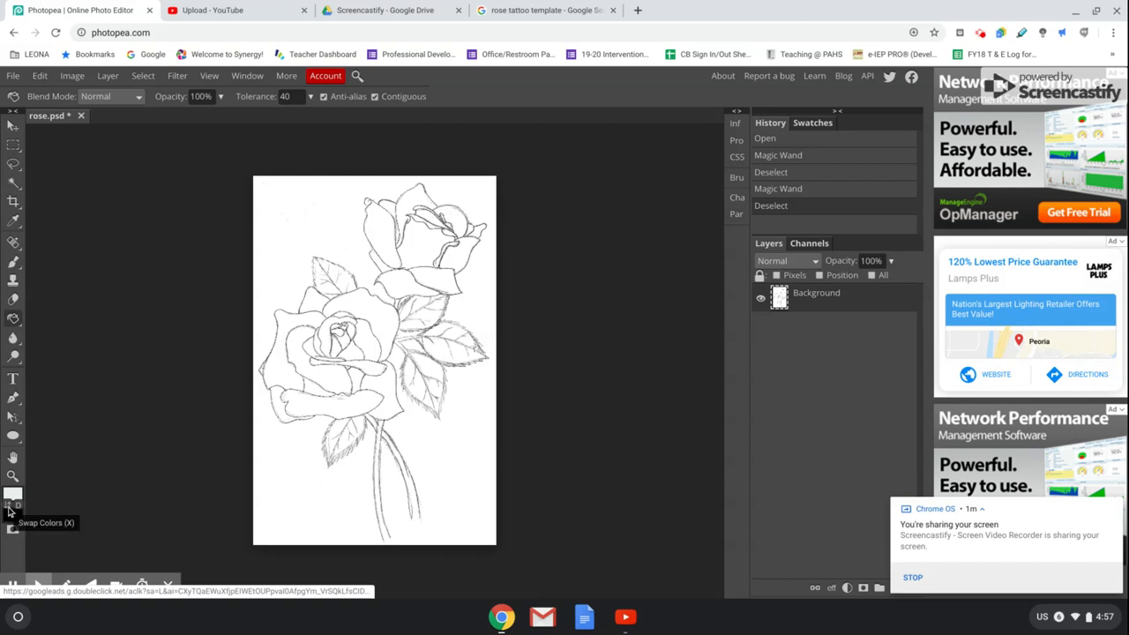
Open the foreground colour for editing and shift its hue to purple at 274°
{"action": "left_click", "coordinate": [9, 510]}
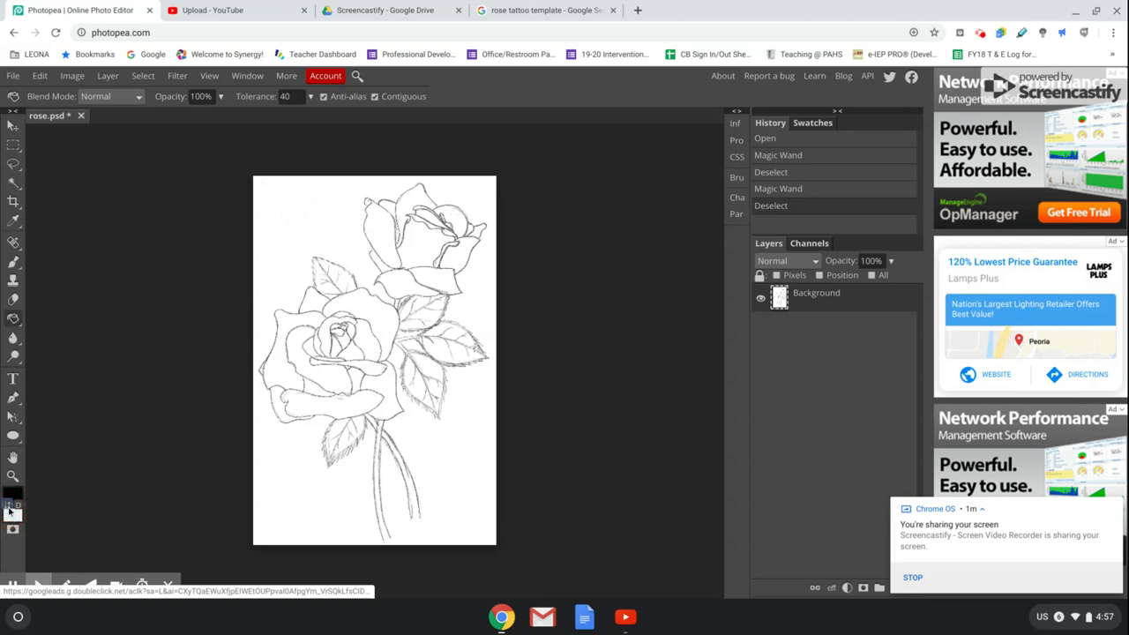
{"action": "left_click", "coordinate": [8, 509]}
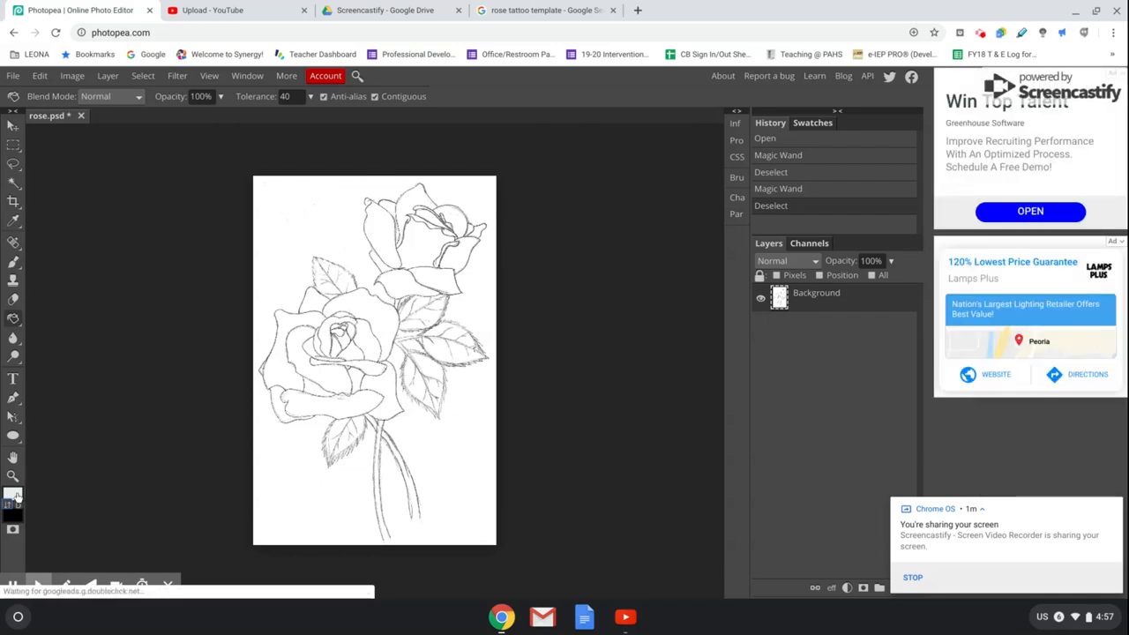
{"action": "left_click", "coordinate": [12, 498]}
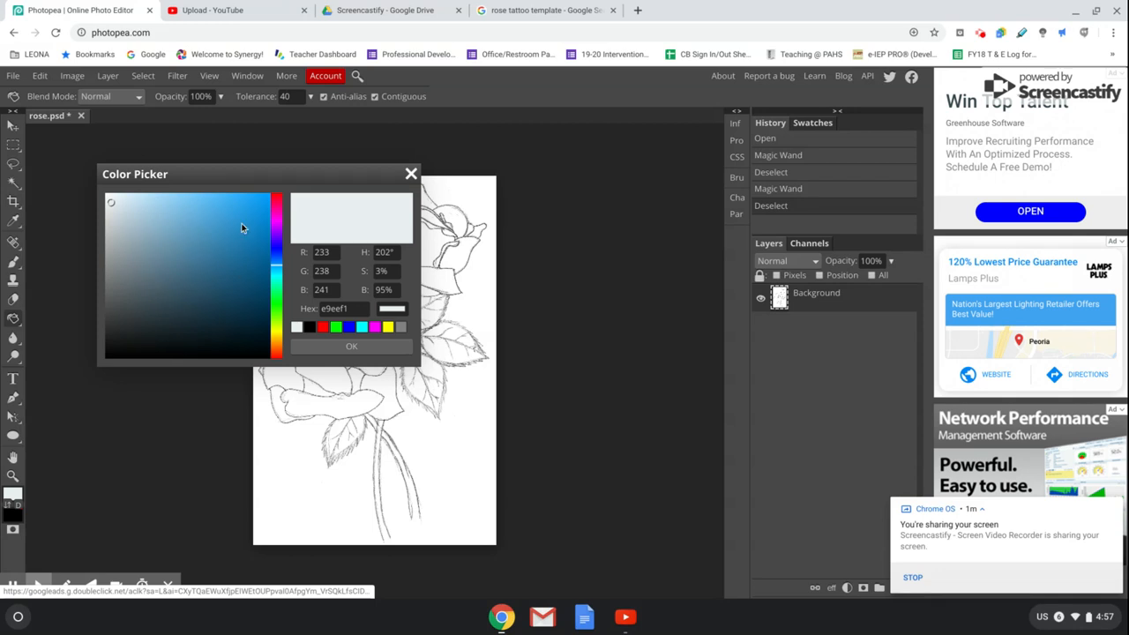
{"action": "mouse_move", "coordinate": [244, 229]}
{"action": "left_mouse_down"}
{"action": "mouse_move", "coordinate": [192, 238]}
{"action": "mouse_move", "coordinate": [214, 209]}
{"action": "left_mouse_up"}
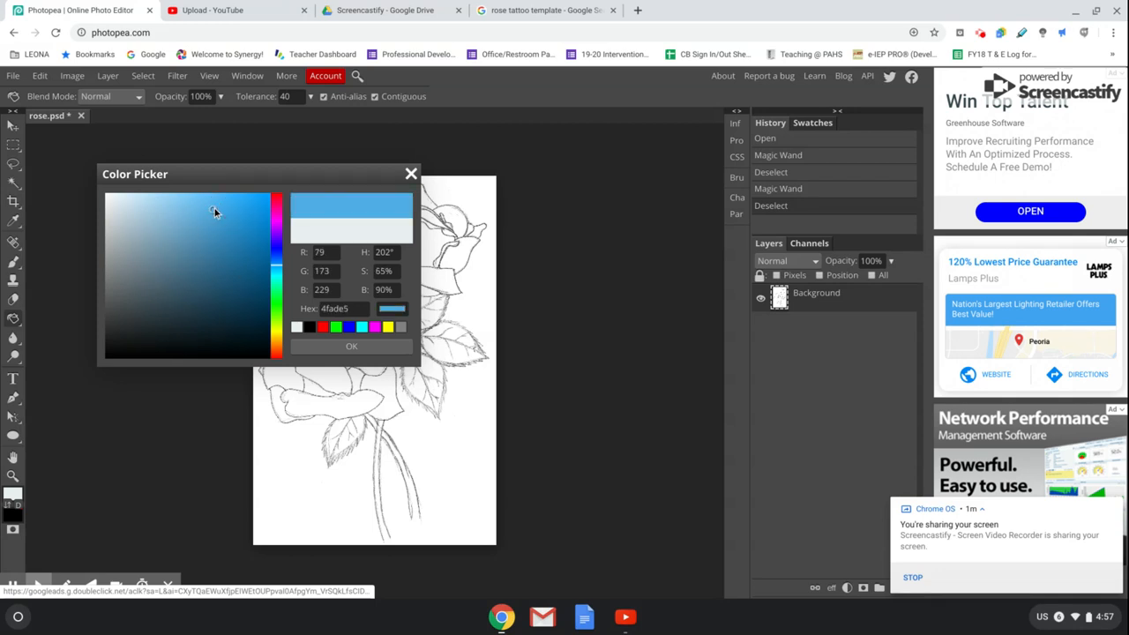
{"action": "left_click", "coordinate": [242, 247]}
{"action": "mouse_move", "coordinate": [229, 302]}
{"action": "left_mouse_down"}
{"action": "mouse_move", "coordinate": [167, 217]}
{"action": "mouse_move", "coordinate": [227, 206]}
{"action": "mouse_move", "coordinate": [242, 252]}
{"action": "left_mouse_up"}
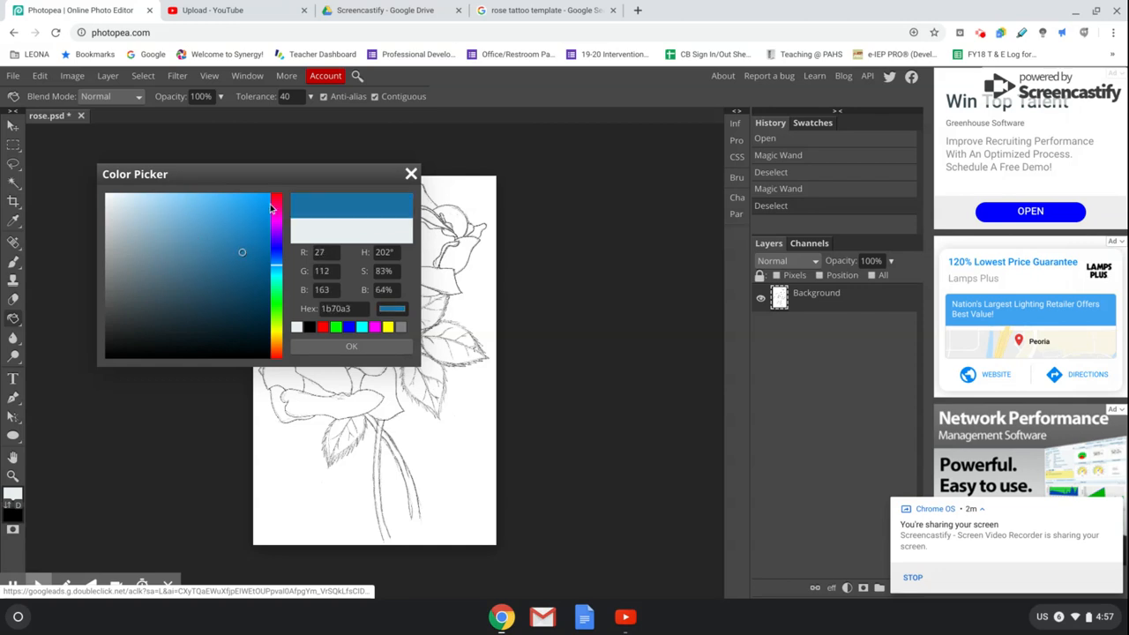
{"action": "left_click", "coordinate": [279, 255]}
{"action": "mouse_move", "coordinate": [281, 255]}
{"action": "left_mouse_down"}
{"action": "mouse_move", "coordinate": [282, 222]}
{"action": "mouse_move", "coordinate": [175, 214]}
{"action": "mouse_move", "coordinate": [202, 245]}
{"action": "left_mouse_up"}
{"action": "left_click_drag", "start_coordinate": [278, 269], "coordinate": [277, 234]}
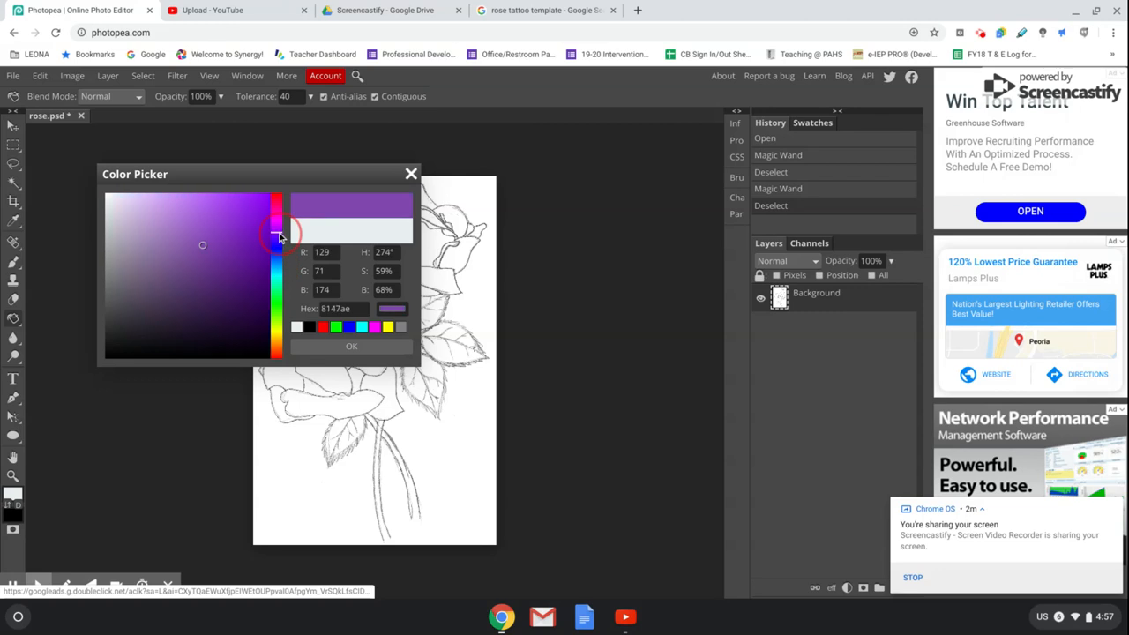
Try a bright purple, pure white and pure black as the foreground colour
{"action": "left_click", "coordinate": [253, 209]}
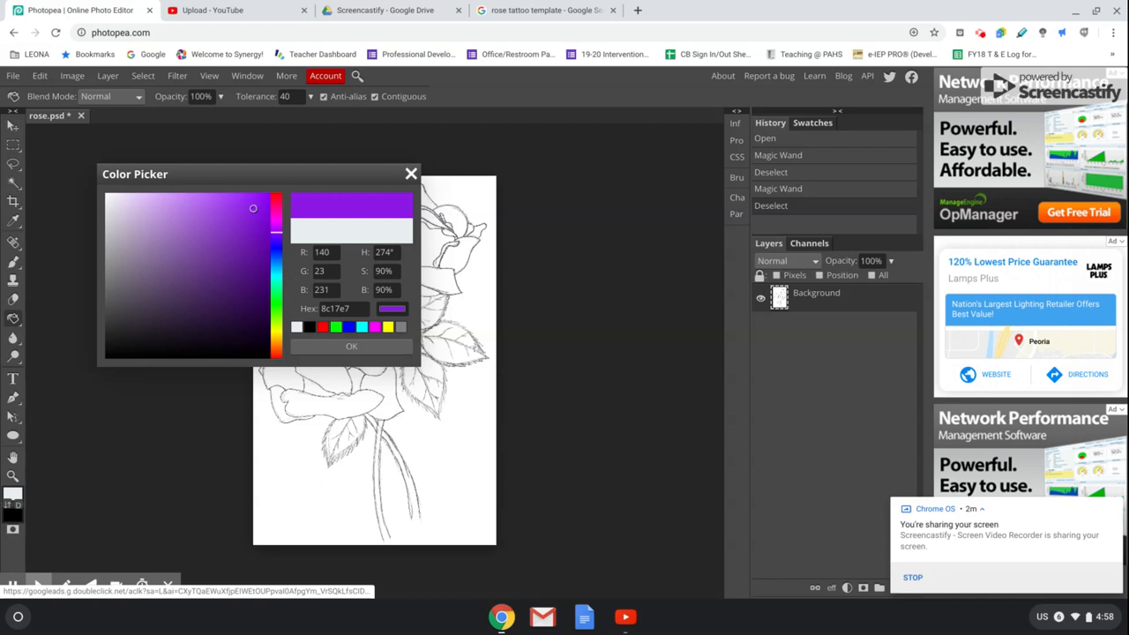
{"action": "mouse_move", "coordinate": [195, 228]}
{"action": "left_mouse_down"}
{"action": "mouse_move", "coordinate": [131, 201]}
{"action": "mouse_move", "coordinate": [105, 221]}
{"action": "left_mouse_up"}
{"action": "left_click_drag", "start_coordinate": [141, 268], "coordinate": [100, 182]}
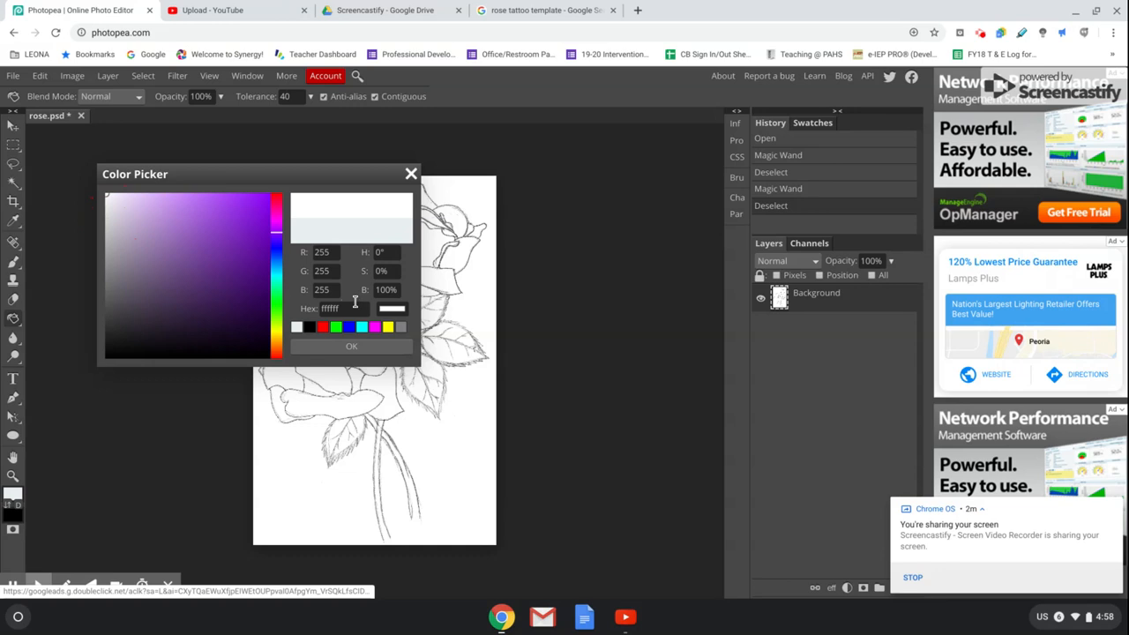
{"action": "left_click_drag", "start_coordinate": [187, 250], "coordinate": [270, 374]}
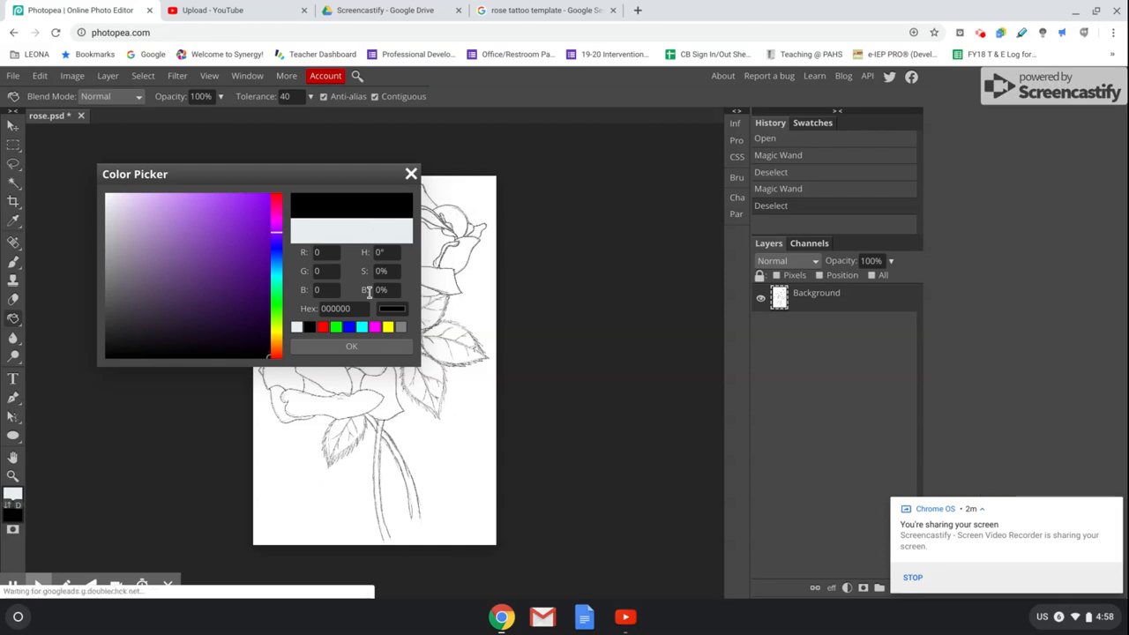
Set the foreground colour to the vivid purple 8416da
{"action": "mouse_move", "coordinate": [233, 247]}
{"action": "left_mouse_down"}
{"action": "mouse_move", "coordinate": [171, 239]}
{"action": "mouse_move", "coordinate": [191, 268]}
{"action": "mouse_move", "coordinate": [184, 229]}
{"action": "mouse_move", "coordinate": [195, 233]}
{"action": "left_mouse_up"}
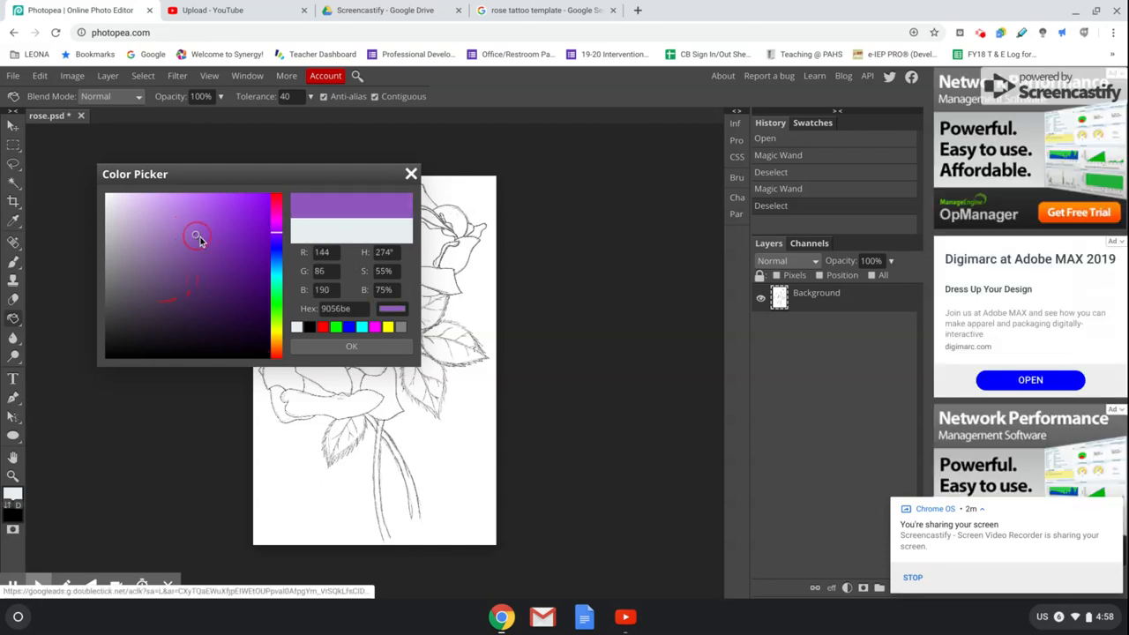
{"action": "left_click", "coordinate": [259, 202]}
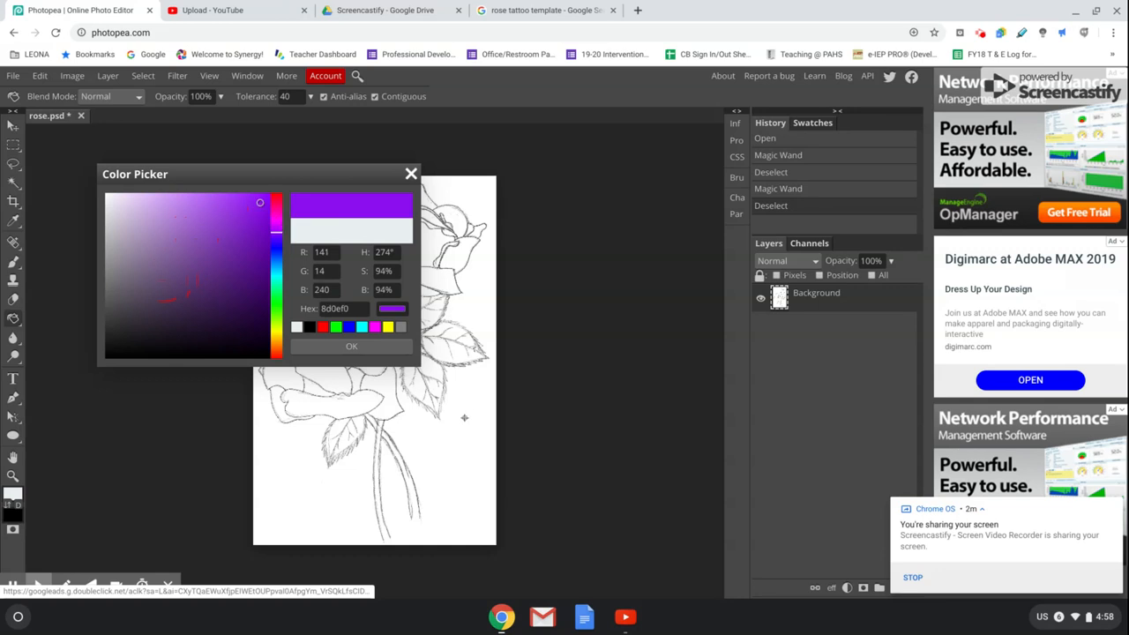
{"action": "left_click", "coordinate": [253, 216]}
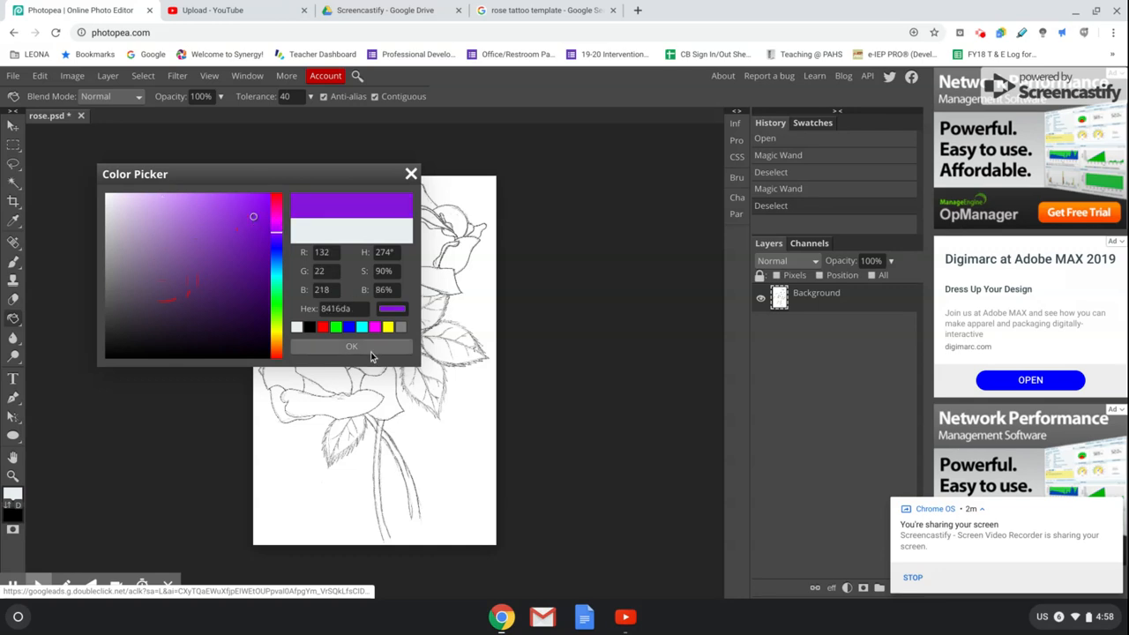
{"action": "left_click", "coordinate": [371, 355]}
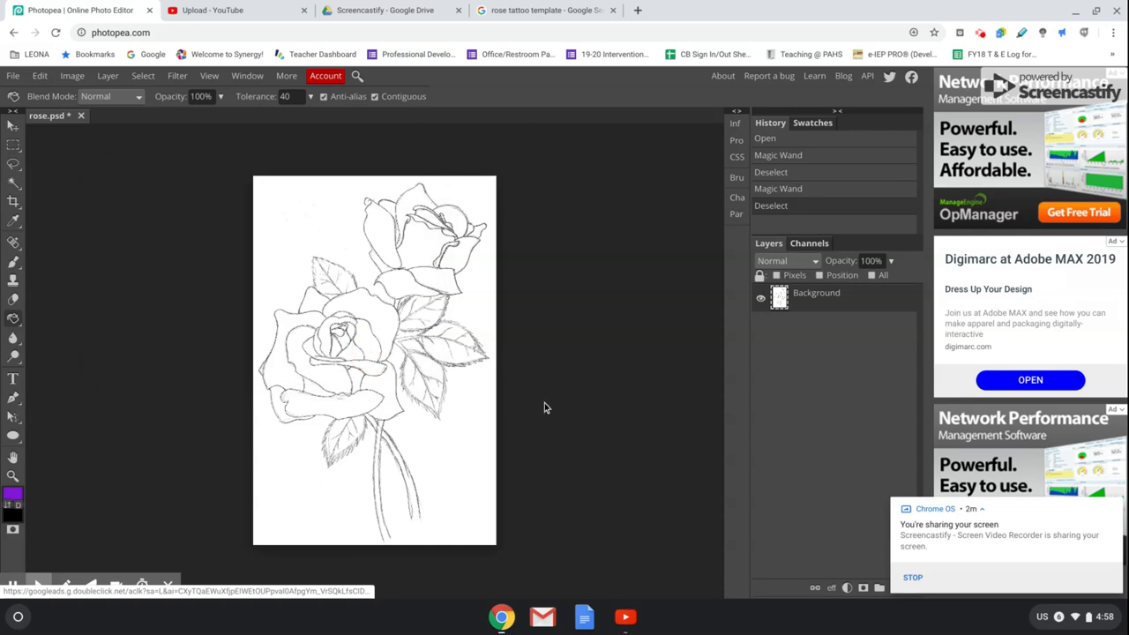
Fill the white background around the roses with purple using the Paint Bucket
{"action": "left_click", "coordinate": [285, 221]}
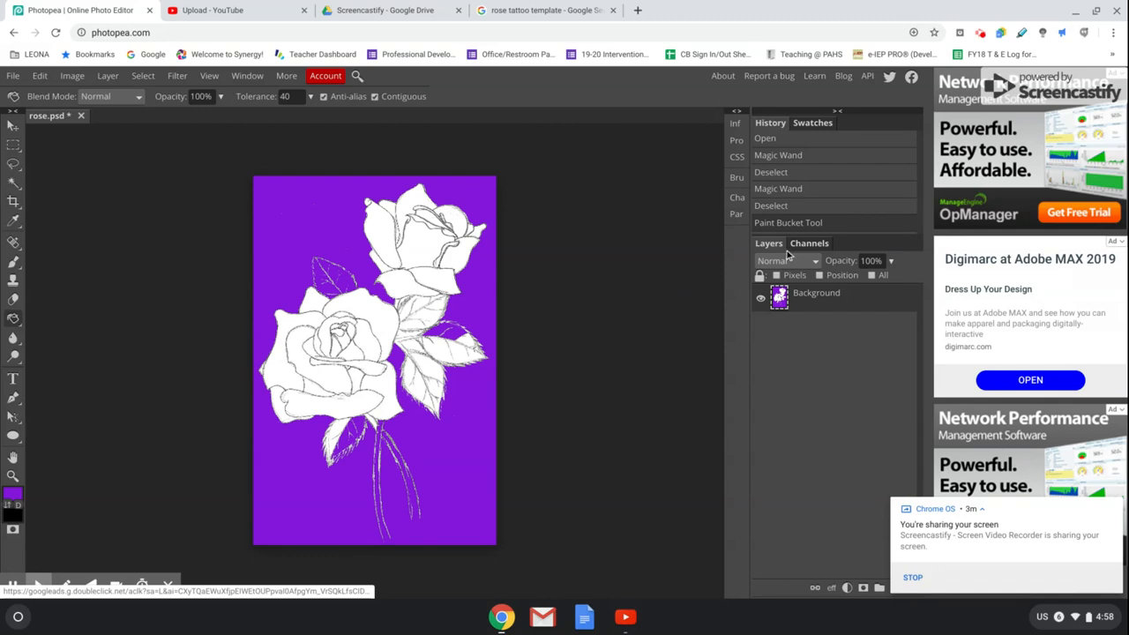
Inspect the outline of the leaf beside the large rose and undo the purple fill
{"action": "left_click", "coordinate": [13, 477]}
{"action": "left_click", "coordinate": [449, 333], "text": "alt"}
{"action": "left_click", "coordinate": [420, 353], "text": "alt"}
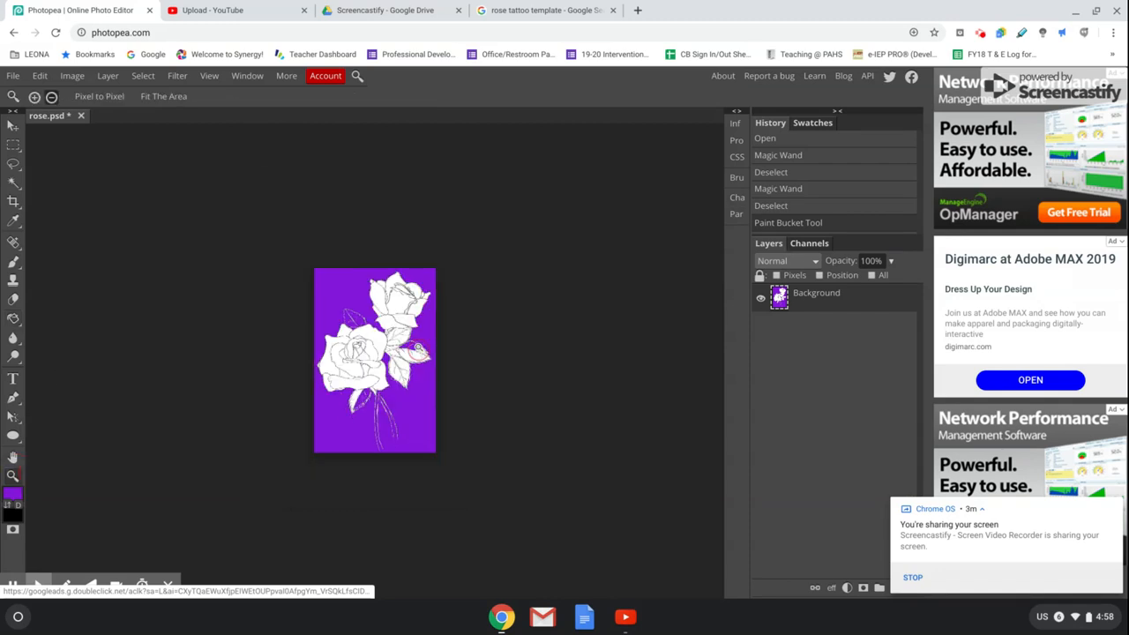
{"action": "left_click", "coordinate": [35, 96]}
{"action": "left_click", "coordinate": [392, 350]}
{"action": "left_click", "coordinate": [407, 356]}
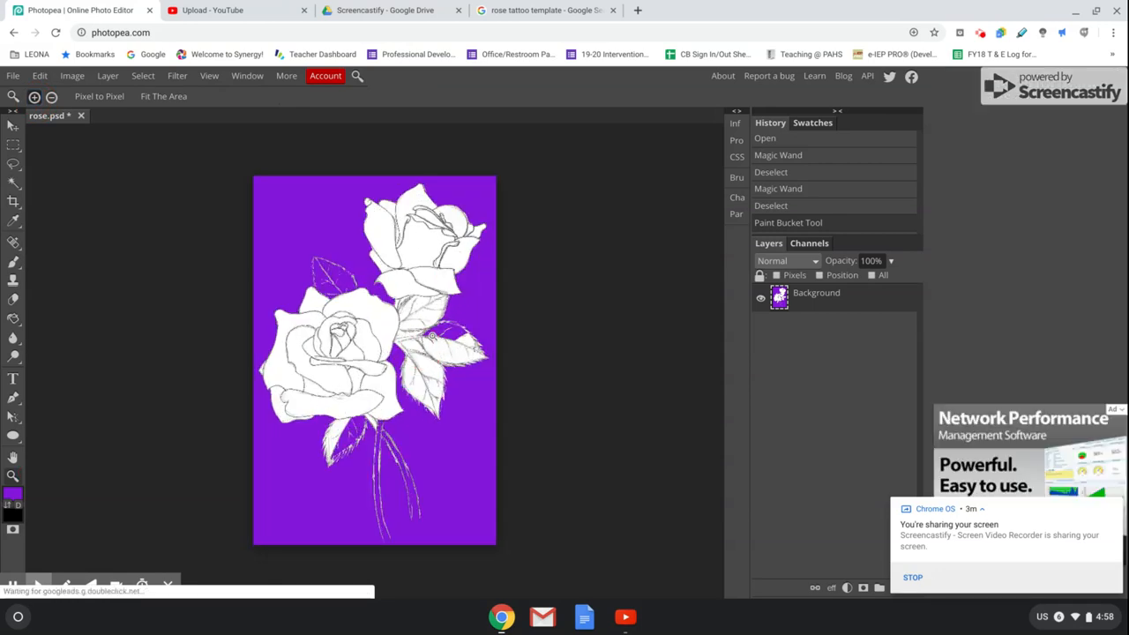
{"action": "left_click", "coordinate": [452, 328]}
{"action": "left_click", "coordinate": [433, 348]}
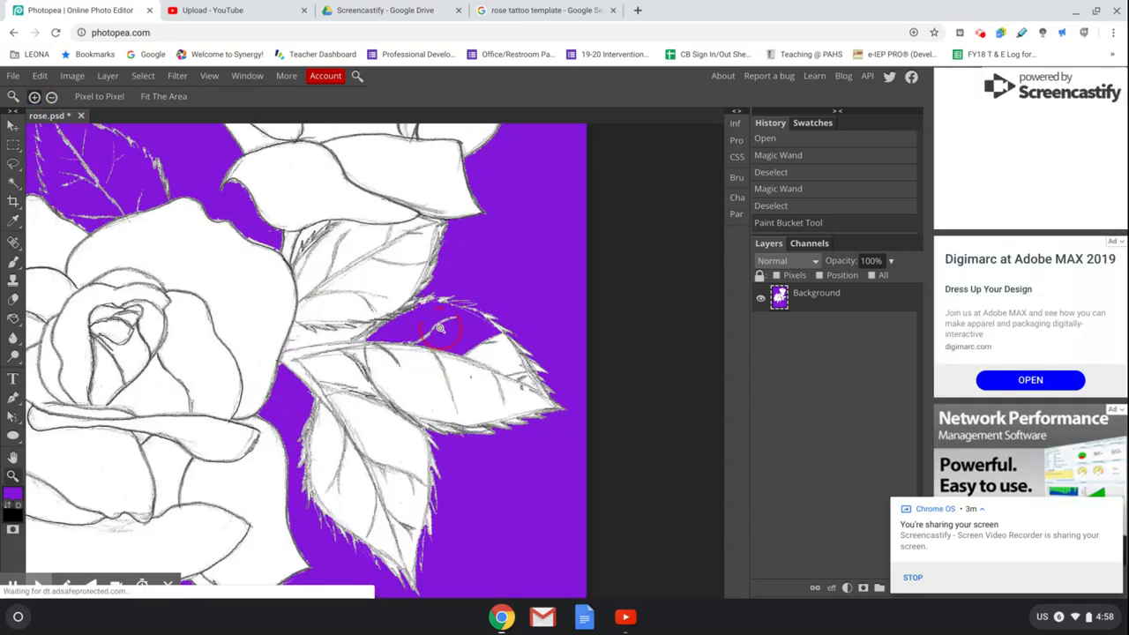
{"action": "left_click", "coordinate": [441, 340]}
{"action": "left_click", "coordinate": [474, 307]}
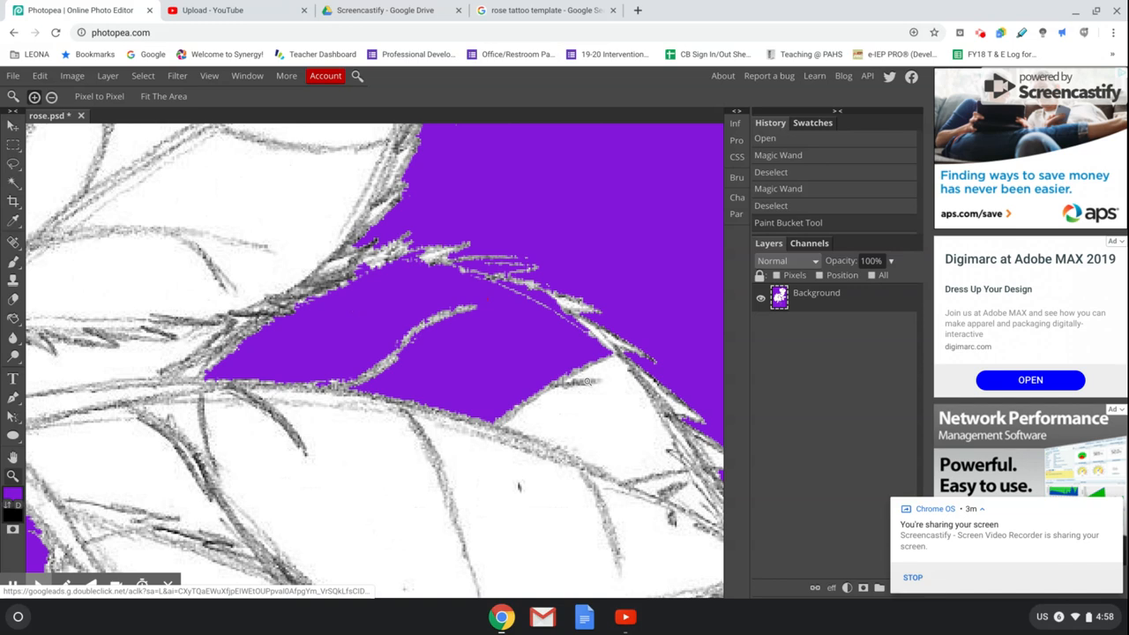
{"action": "left_click", "coordinate": [781, 208]}
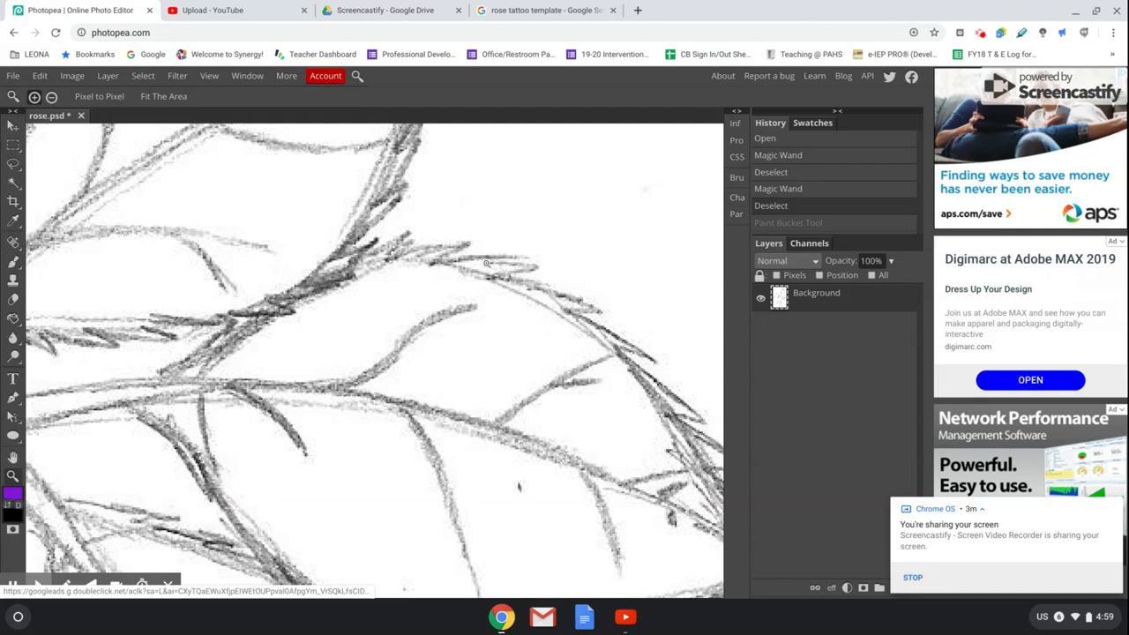
Close the gap in the leaf's upper outline with a short black brush stroke at size 2
{"action": "left_click", "coordinate": [13, 261]}
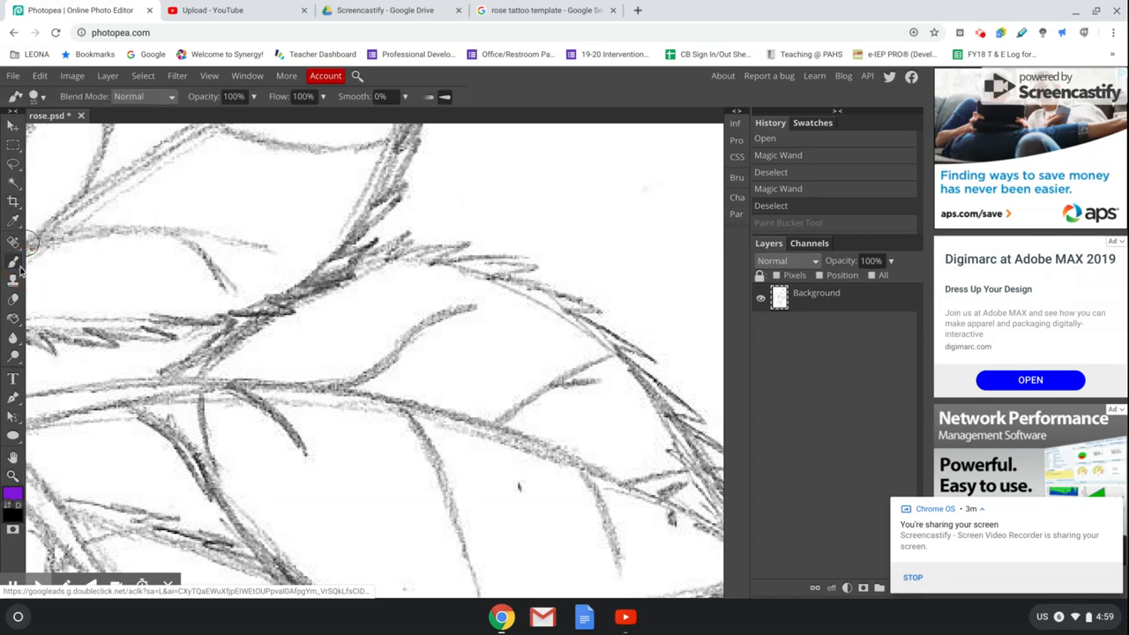
{"action": "mouse_move", "coordinate": [13, 266]}
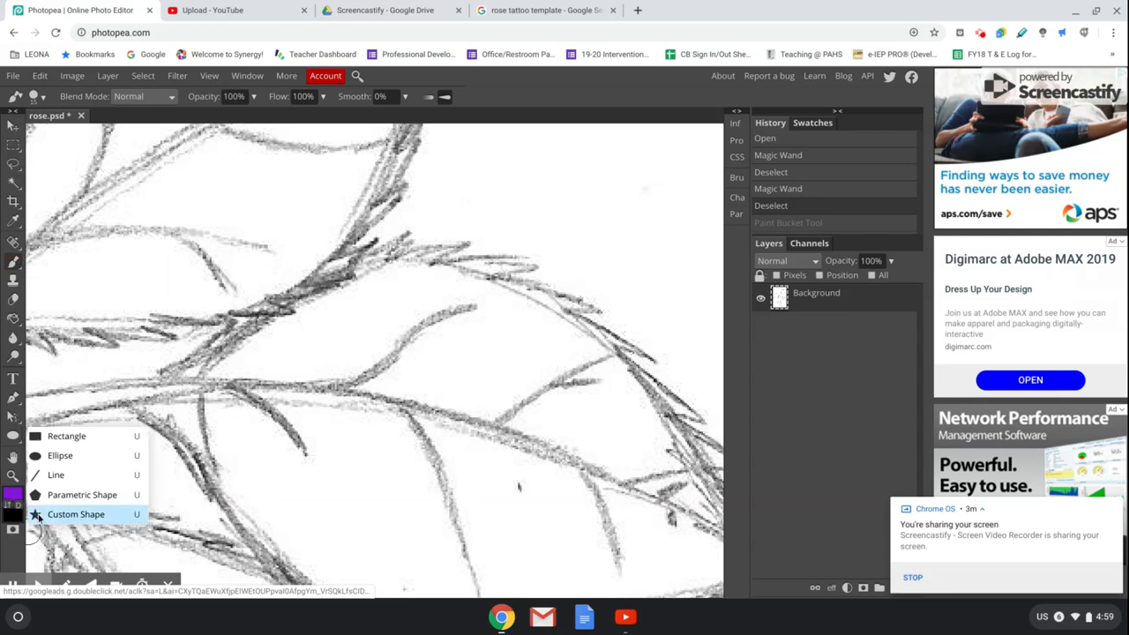
{"action": "left_click", "coordinate": [8, 506]}
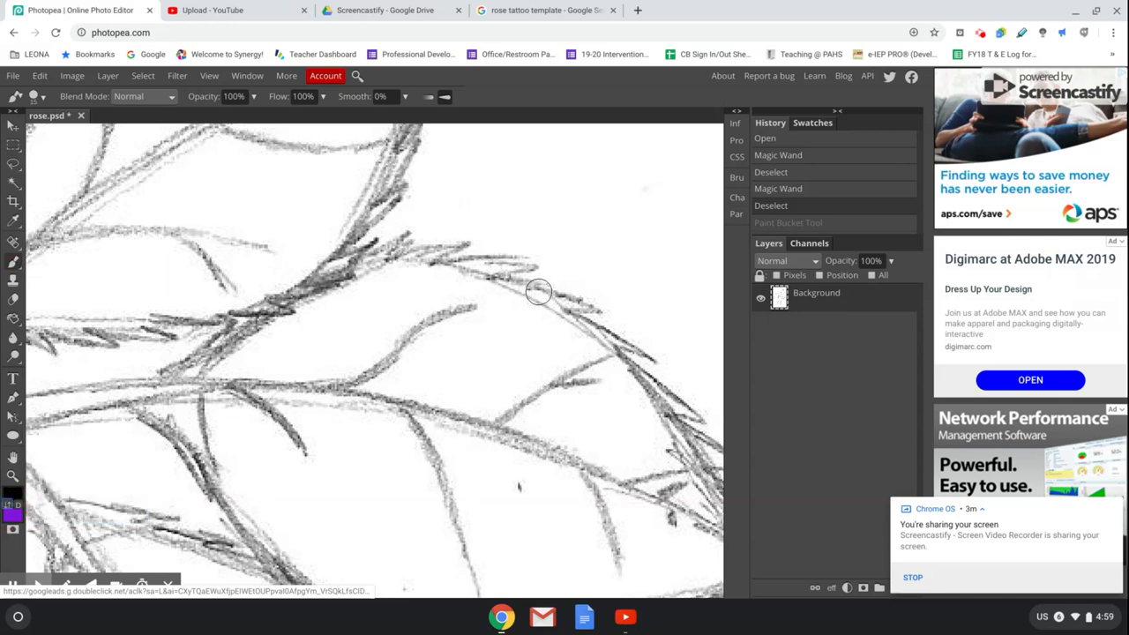
{"action": "key", "text": "bracketleft"}
{"action": "key", "text": "bracketleft"}
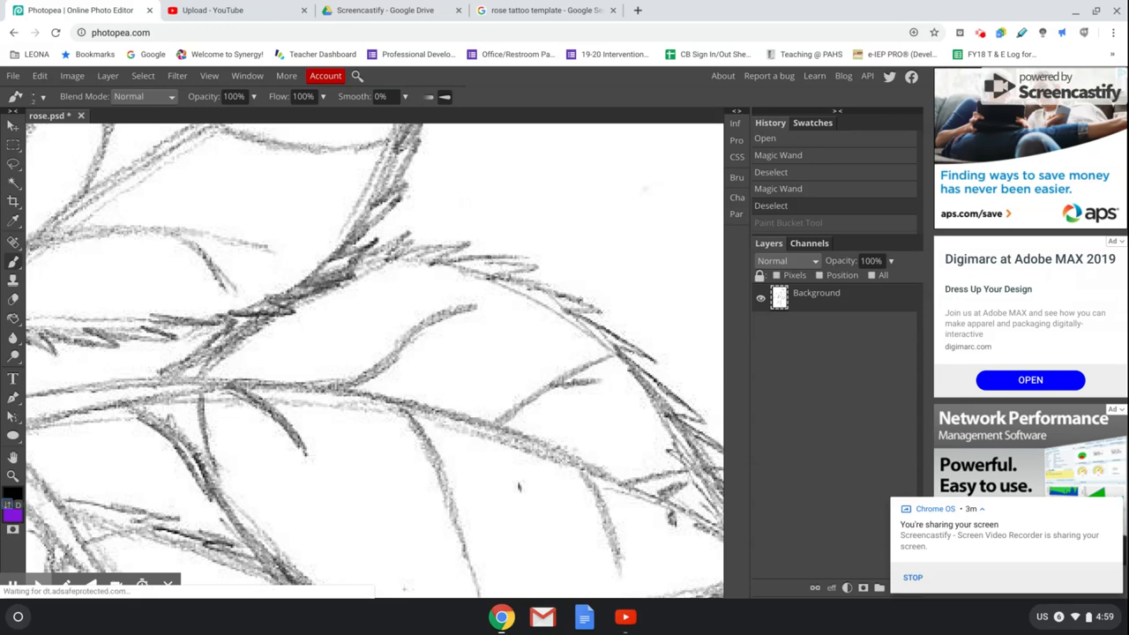
{"action": "left_click", "coordinate": [488, 258]}
{"action": "left_click_drag", "start_coordinate": [488, 258], "coordinate": [493, 263]}
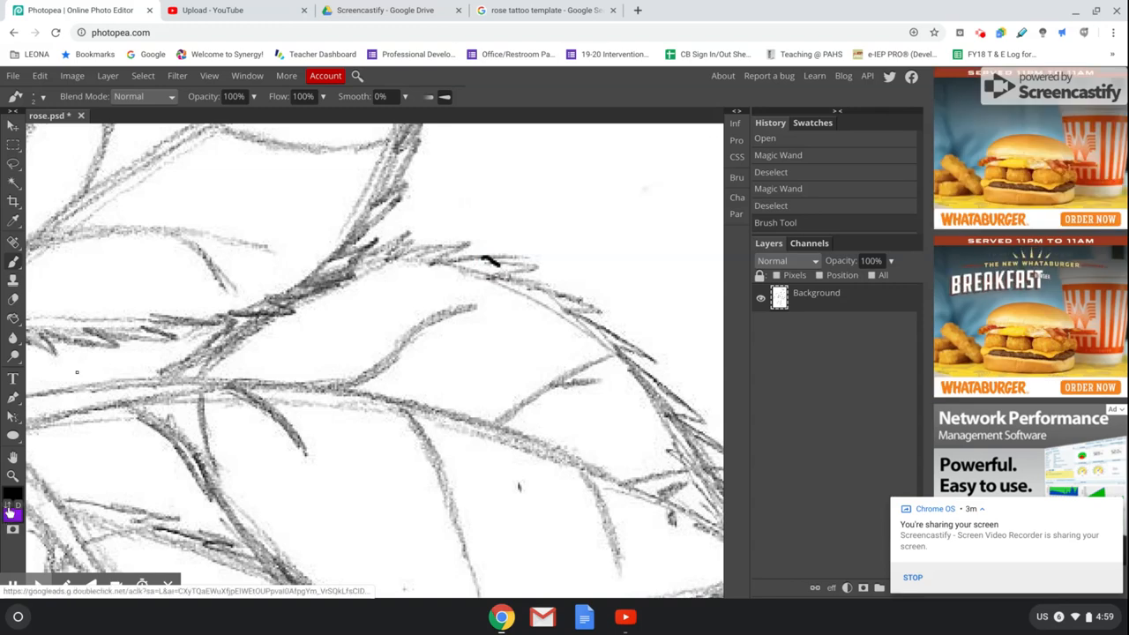
Close the open lower ends of both stems with black brush lines across them
{"action": "left_click", "coordinate": [12, 457]}
{"action": "left_click_drag", "start_coordinate": [260, 441], "coordinate": [438, 323]}
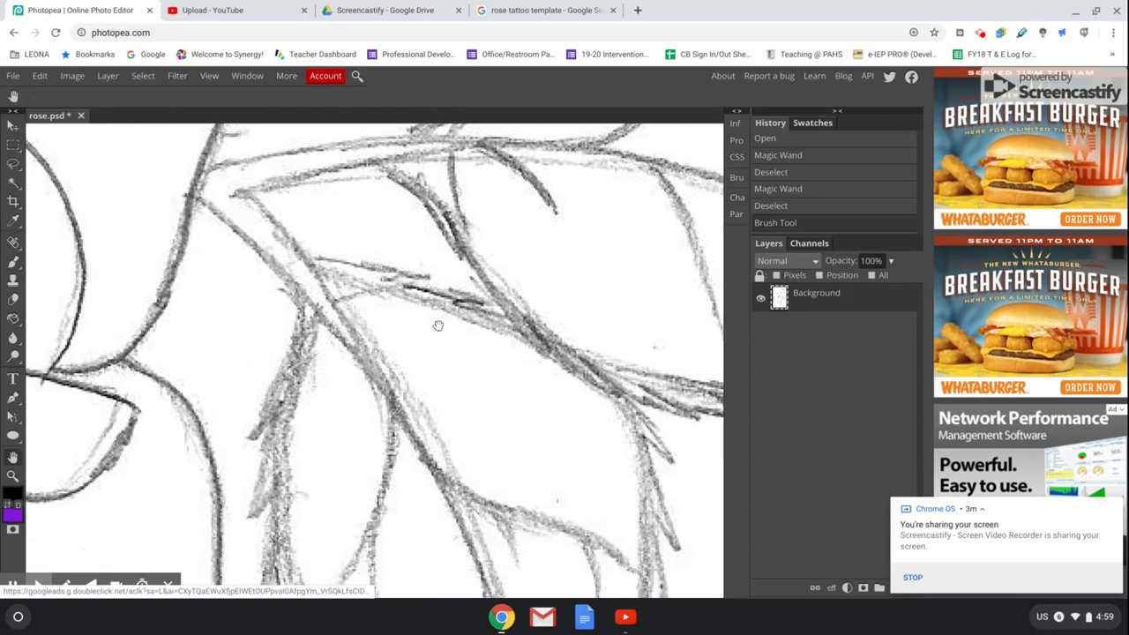
{"action": "left_click_drag", "start_coordinate": [295, 436], "coordinate": [412, 262]}
{"action": "left_click_drag", "start_coordinate": [397, 511], "coordinate": [410, 244]}
{"action": "left_click_drag", "start_coordinate": [420, 481], "coordinate": [413, 262]}
{"action": "left_click_drag", "start_coordinate": [433, 524], "coordinate": [410, 371]}
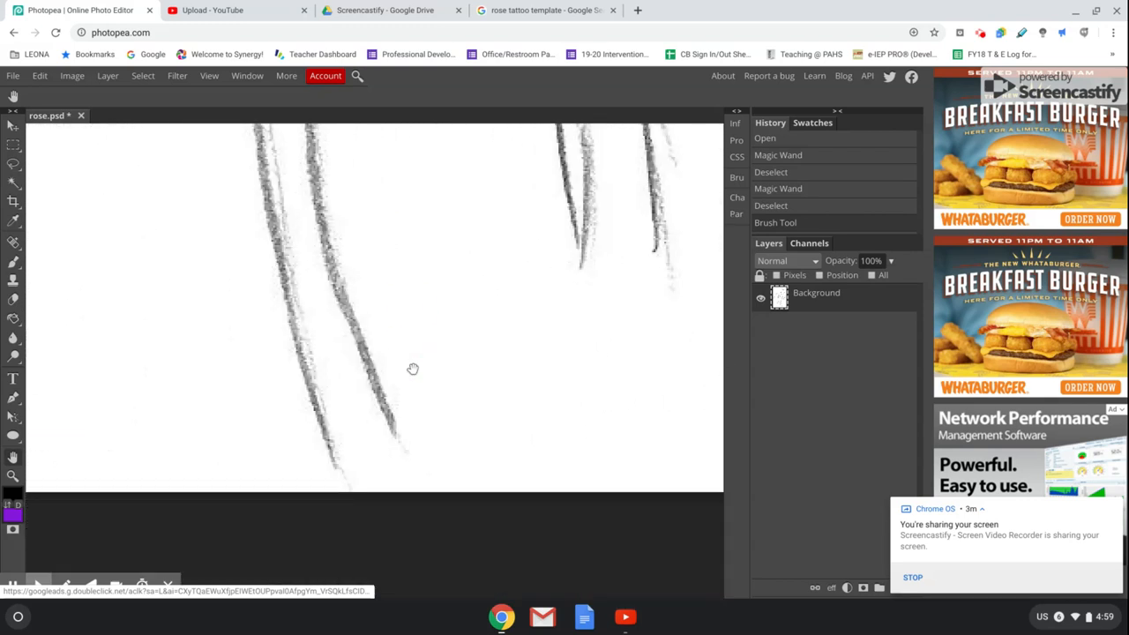
{"action": "left_click", "coordinate": [13, 261]}
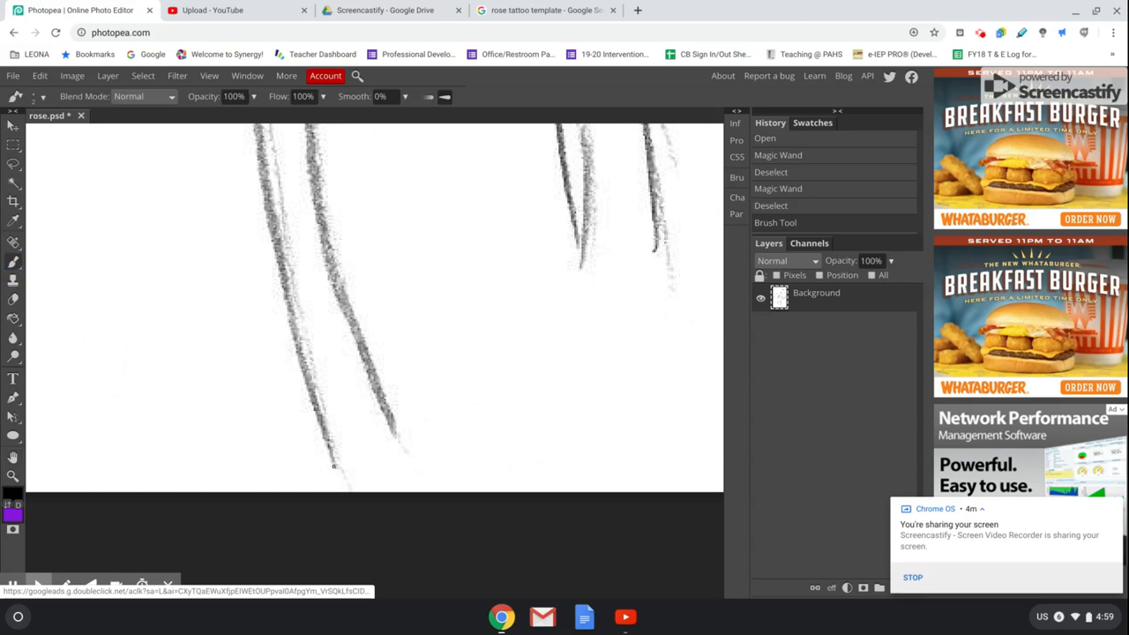
{"action": "left_click_drag", "start_coordinate": [333, 466], "coordinate": [391, 432]}
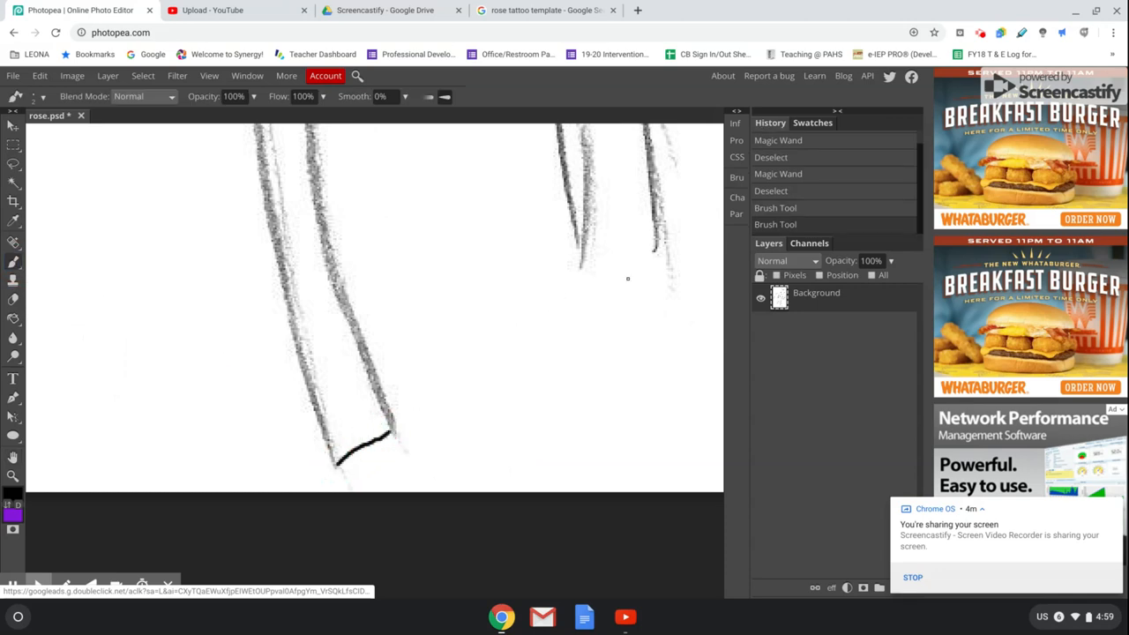
{"action": "left_click_drag", "start_coordinate": [578, 242], "coordinate": [657, 249]}
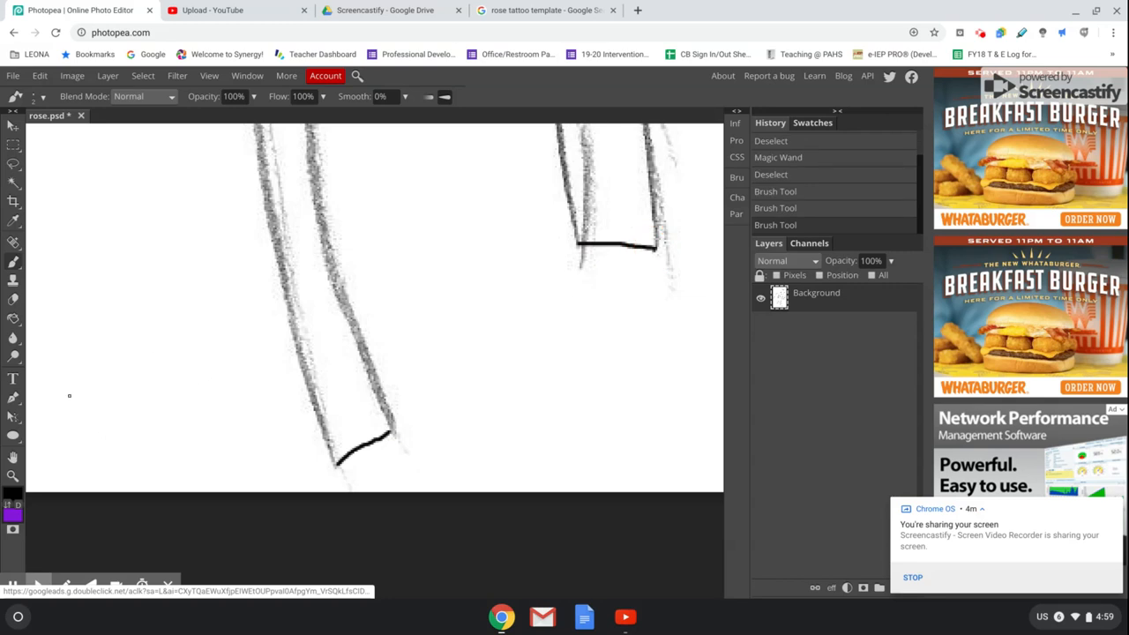
Try a black Paint Bucket fill on the background around the roses and undo it
{"action": "right_click", "coordinate": [13, 338]}
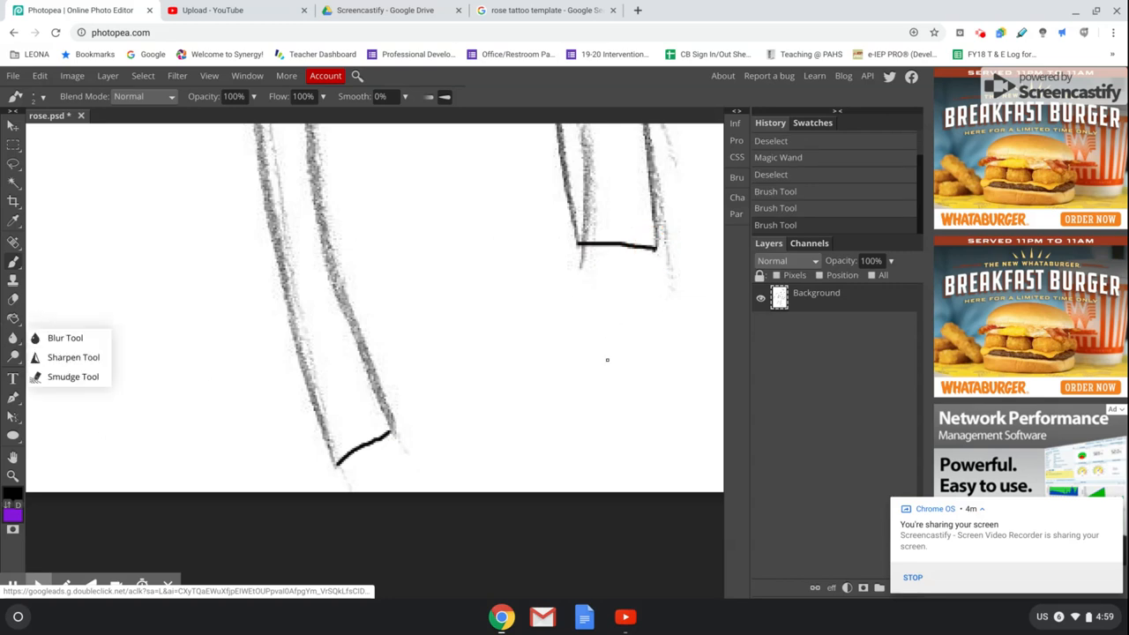
{"action": "left_click", "coordinate": [12, 478]}
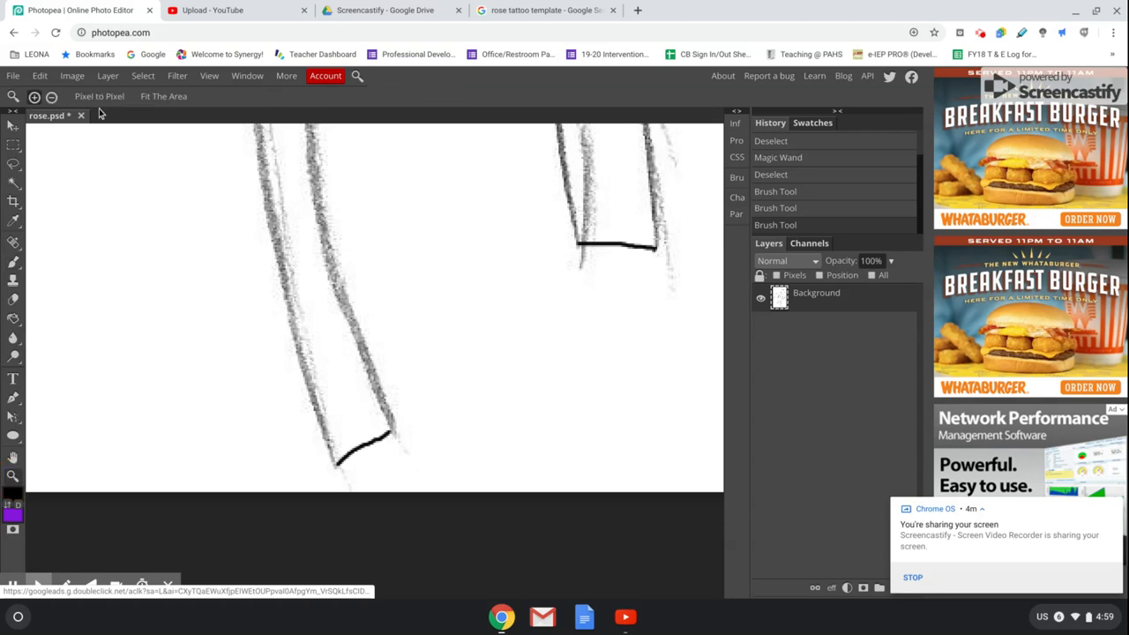
{"action": "left_click", "coordinate": [51, 96]}
{"action": "left_click", "coordinate": [348, 214]}
{"action": "left_click", "coordinate": [368, 161]}
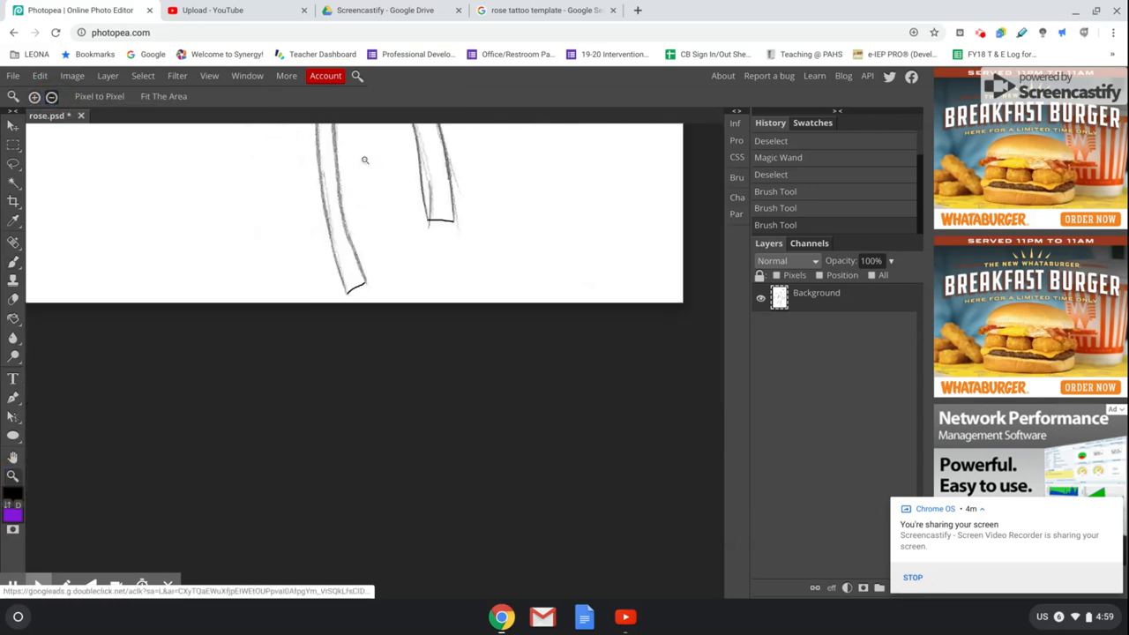
{"action": "left_click", "coordinate": [367, 161]}
{"action": "left_click", "coordinate": [369, 164]}
{"action": "left_click", "coordinate": [163, 96]}
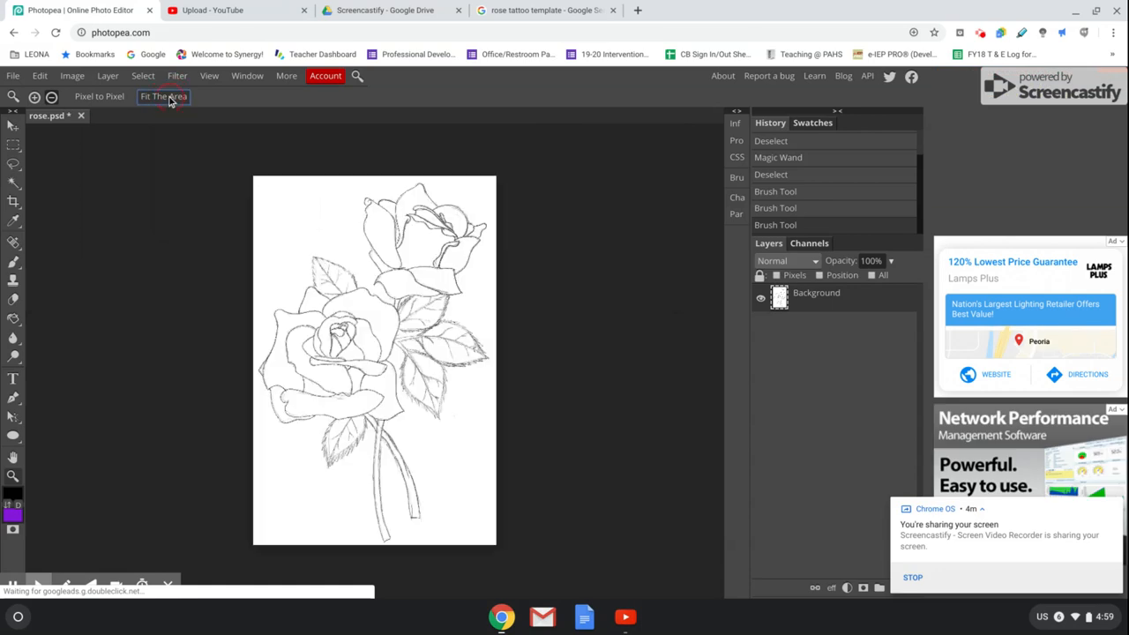
{"action": "right_click", "coordinate": [14, 320]}
{"action": "left_click", "coordinate": [81, 339]}
{"action": "left_click", "coordinate": [299, 238]}
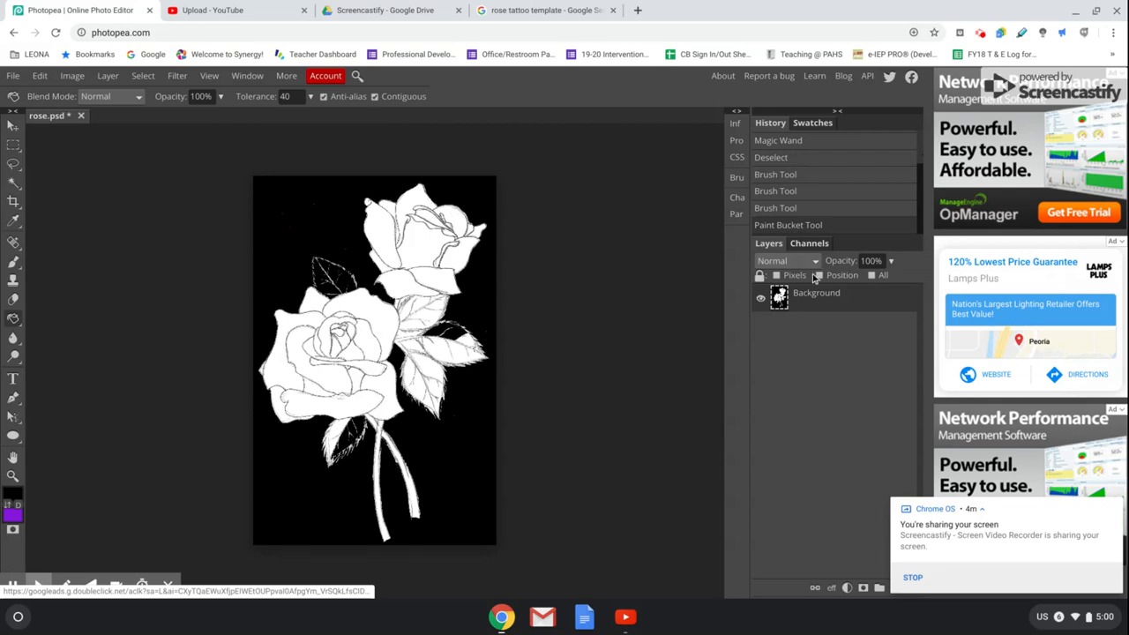
{"action": "left_click", "coordinate": [774, 210]}
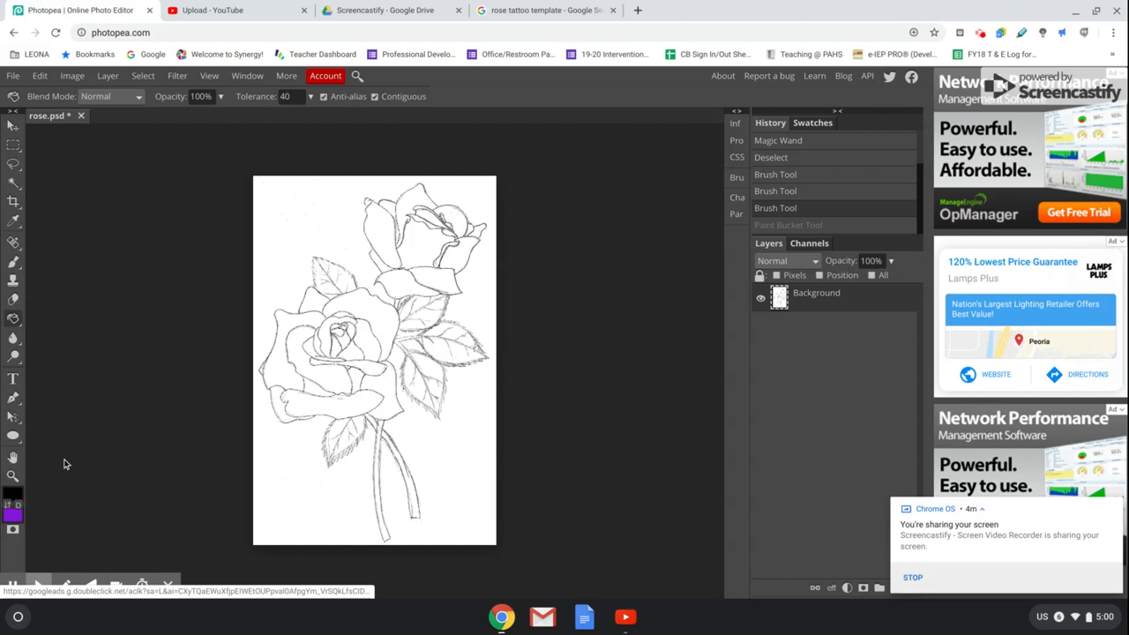
Swap purple into the foreground colour, fill the background around the roses with the Paint Bucket, and undo the fill
{"action": "left_click", "coordinate": [7, 505]}
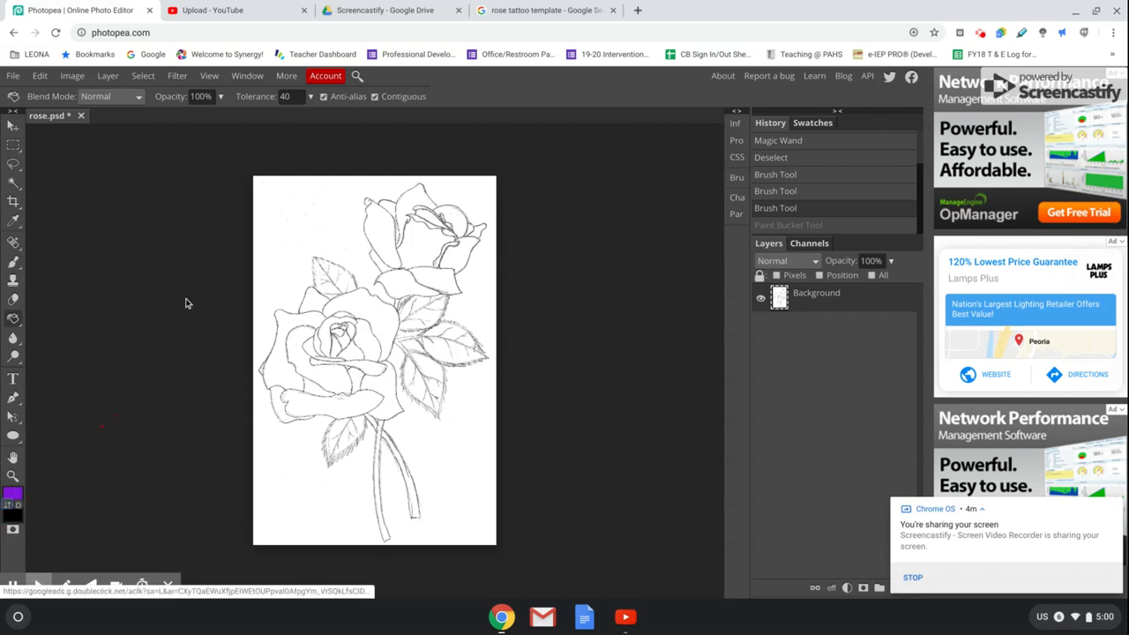
{"action": "left_click", "coordinate": [317, 220]}
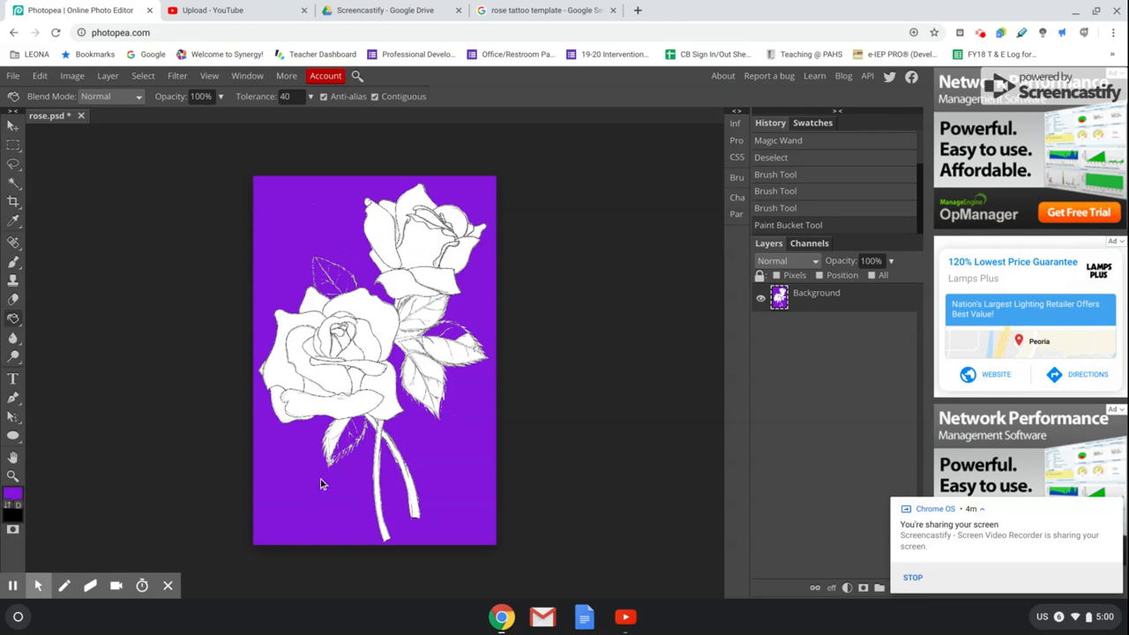
{"action": "left_click", "coordinate": [776, 208]}
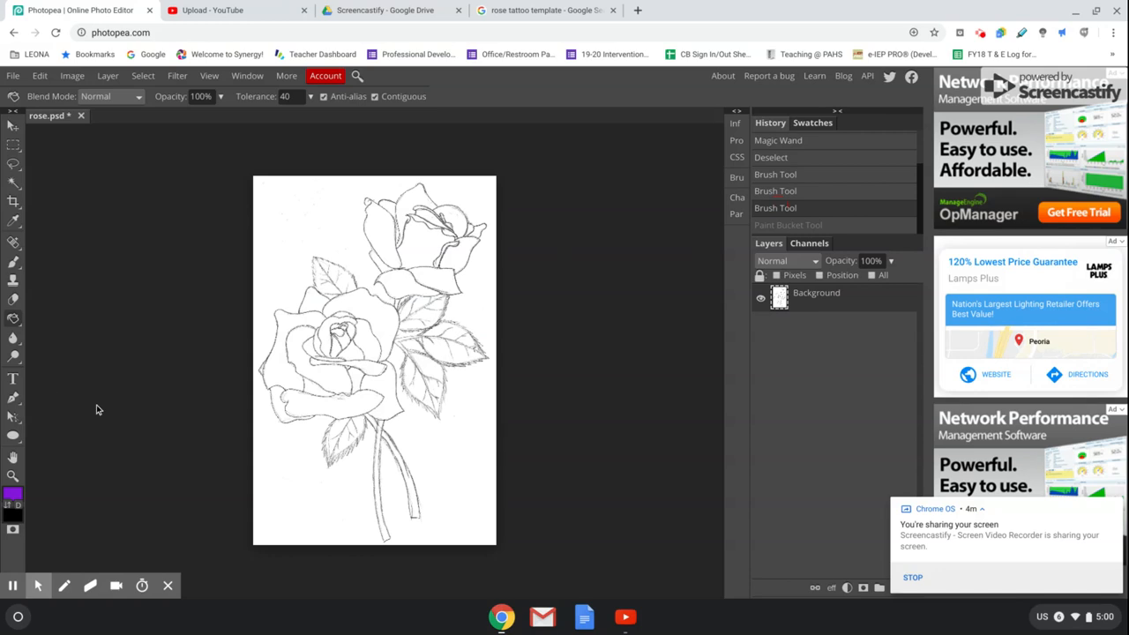
Try a diagonal purple-to-black linear gradient on the canvas with nothing selected, and undo it
{"action": "right_click", "coordinate": [13, 321]}
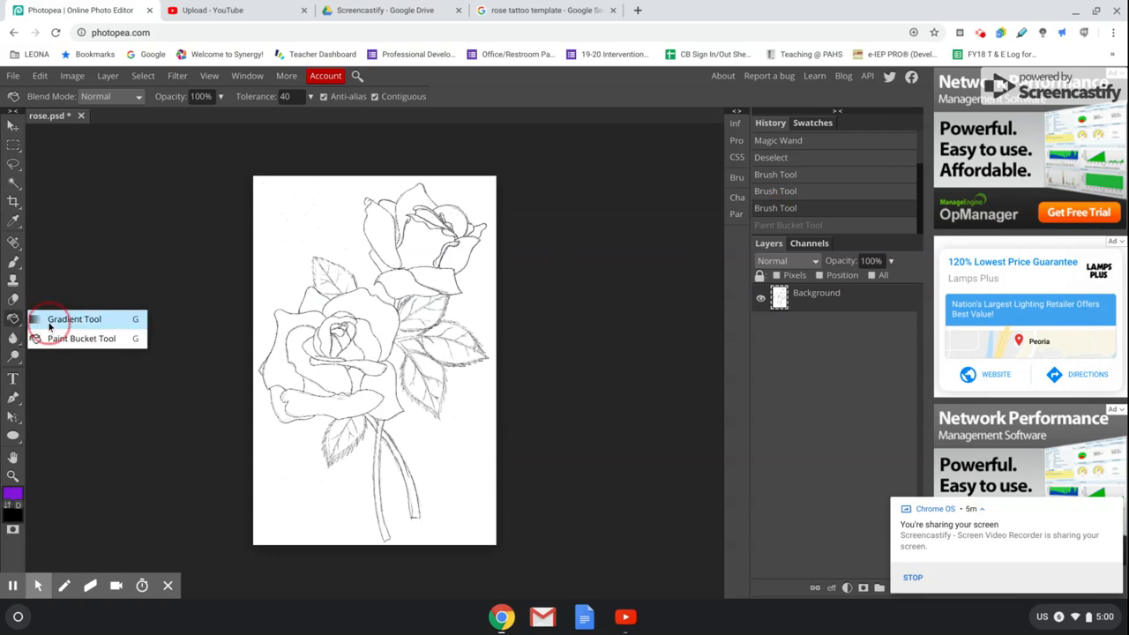
{"action": "left_click", "coordinate": [50, 325]}
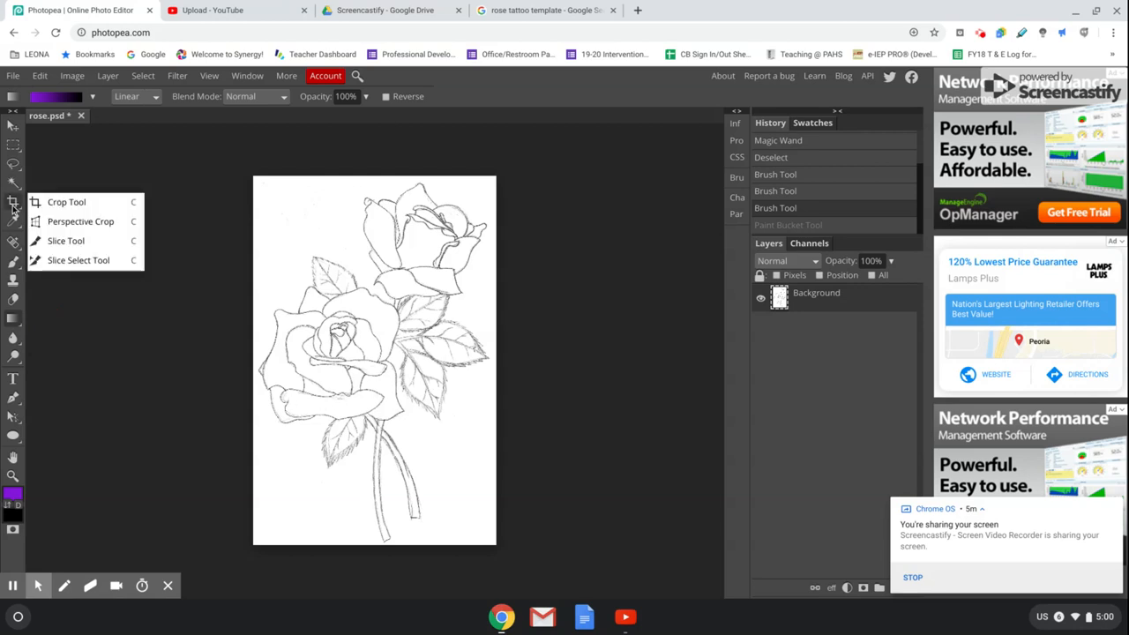
{"action": "mouse_move", "coordinate": [13, 190]}
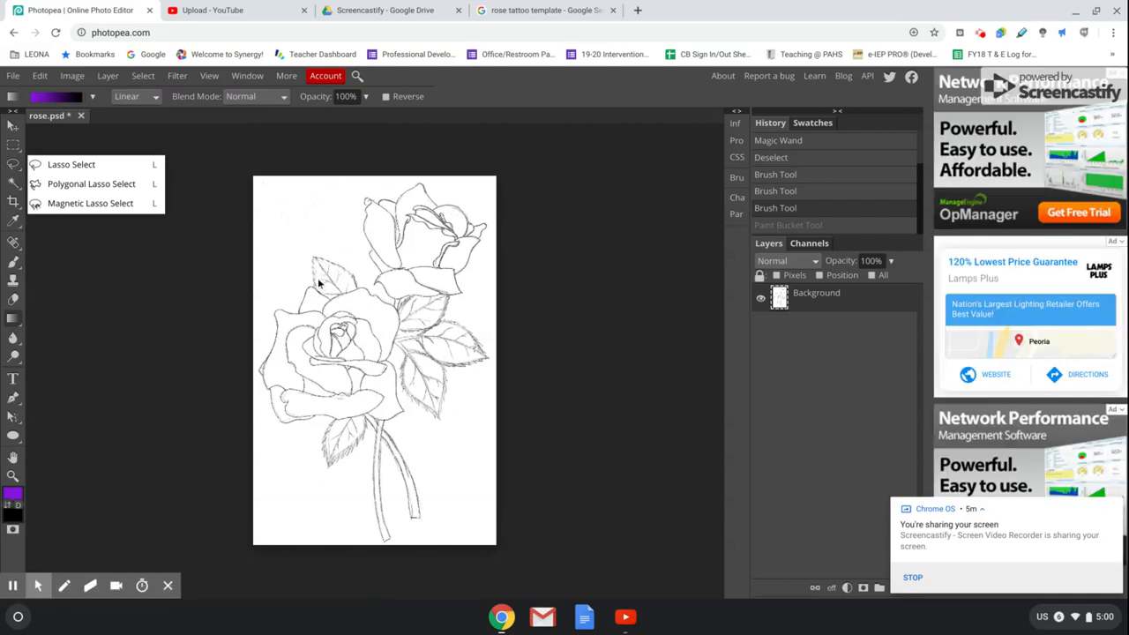
{"action": "left_click_drag", "start_coordinate": [319, 283], "coordinate": [467, 420]}
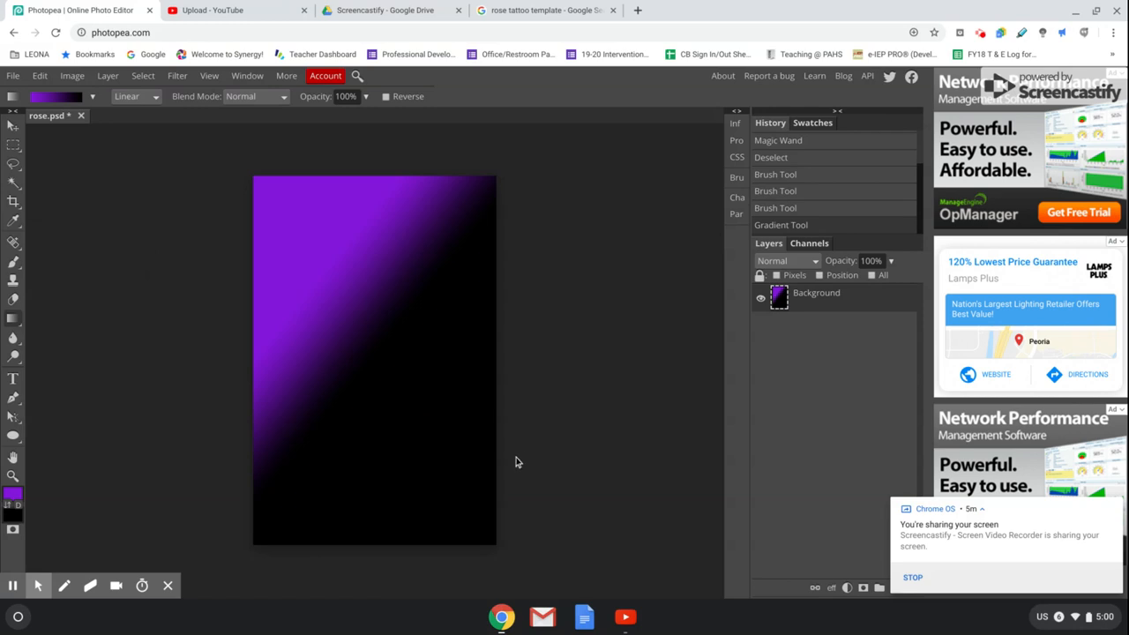
{"action": "left_click", "coordinate": [812, 212]}
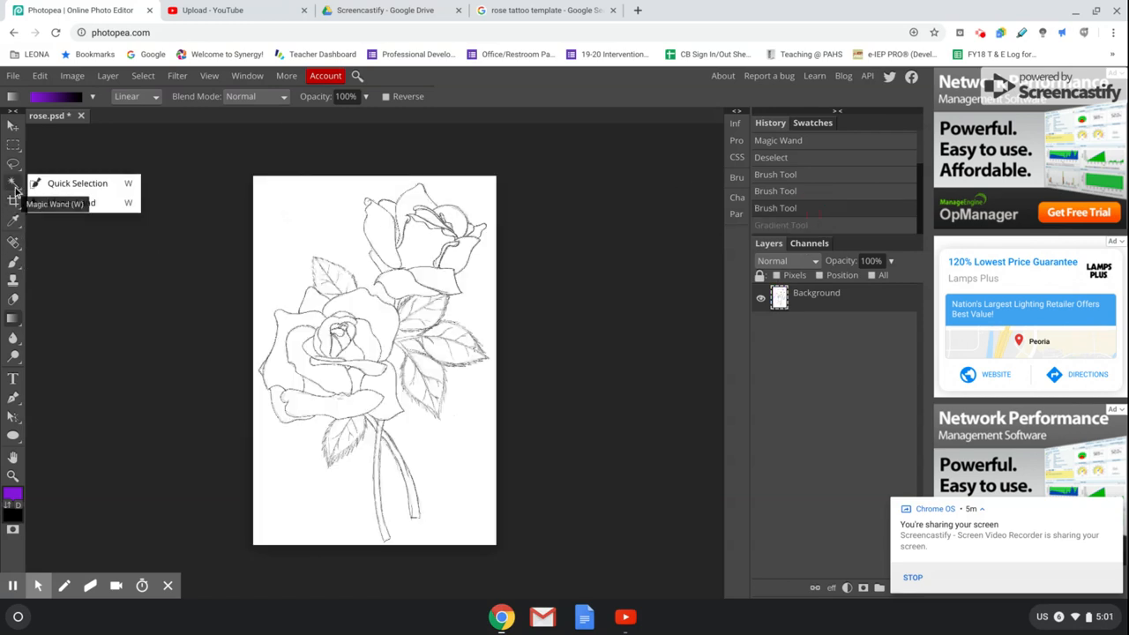
Select the upper back petal of the large rose with the Magic Wand
{"action": "left_click", "coordinate": [55, 203]}
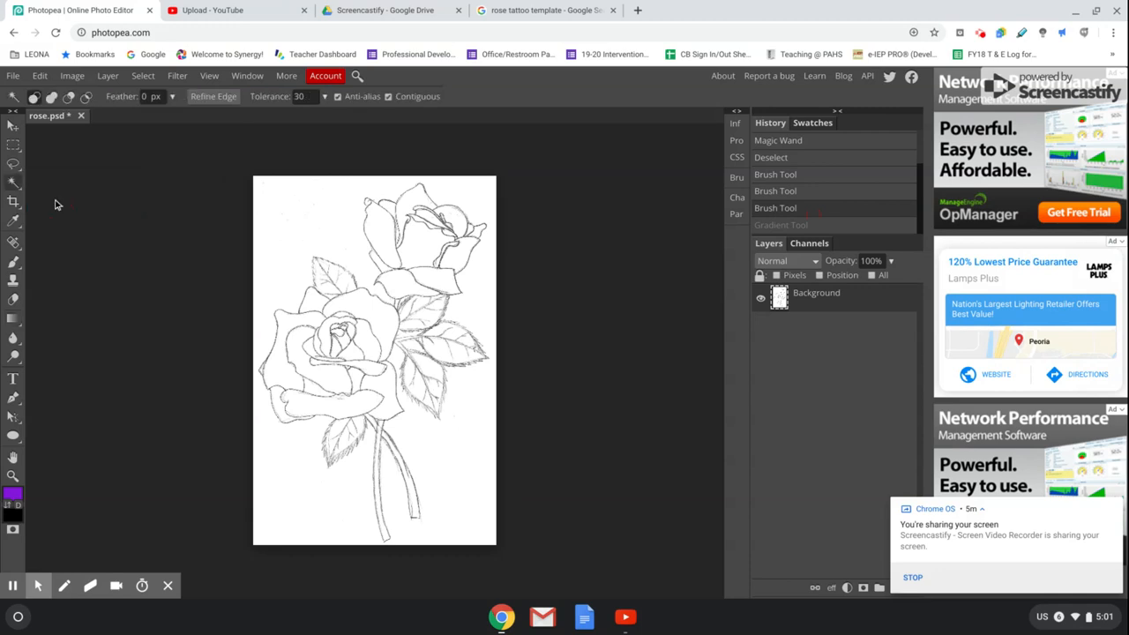
{"action": "left_click", "coordinate": [371, 313]}
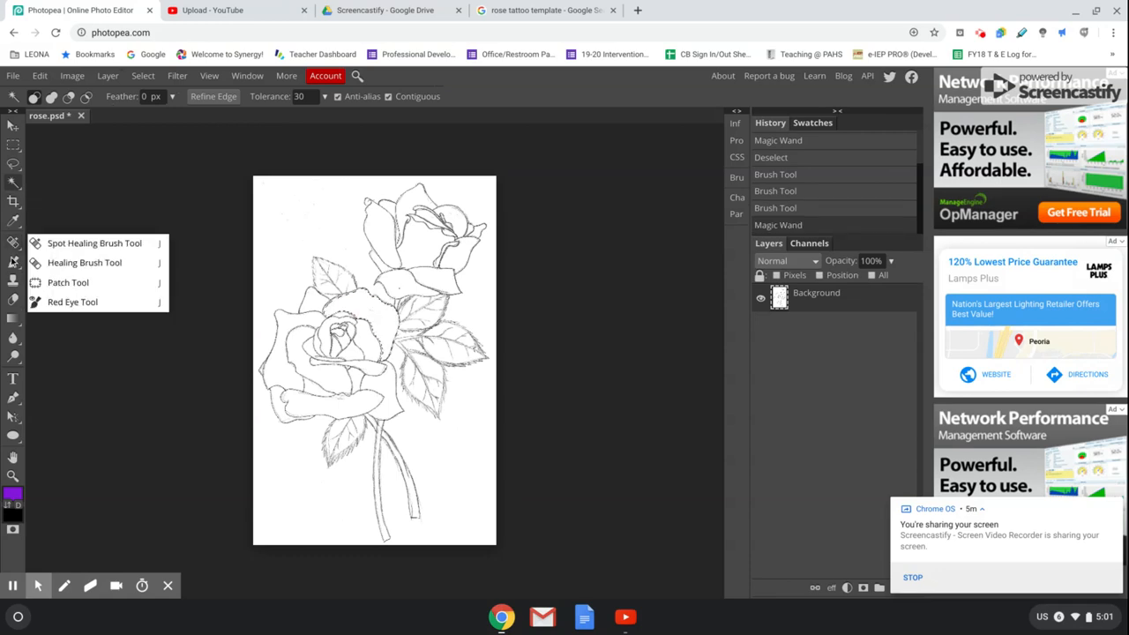
Set the Gradient tool's starting colour stop to bright cyan
{"action": "left_click", "coordinate": [10, 321]}
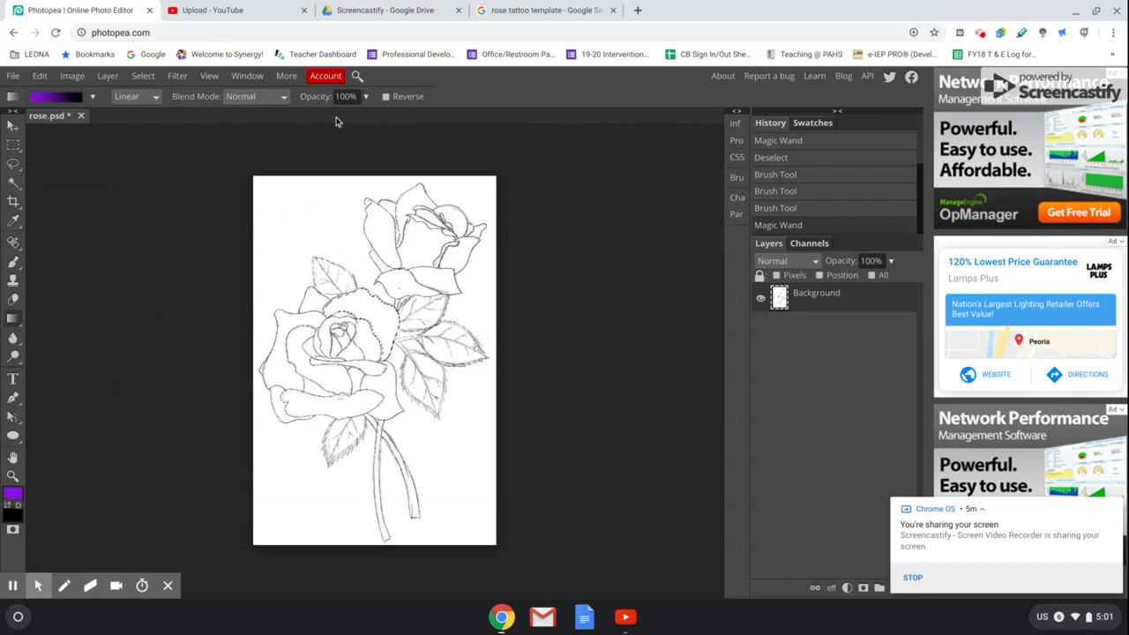
{"action": "left_click", "coordinate": [56, 104]}
{"action": "left_click_drag", "start_coordinate": [206, 179], "coordinate": [164, 112]}
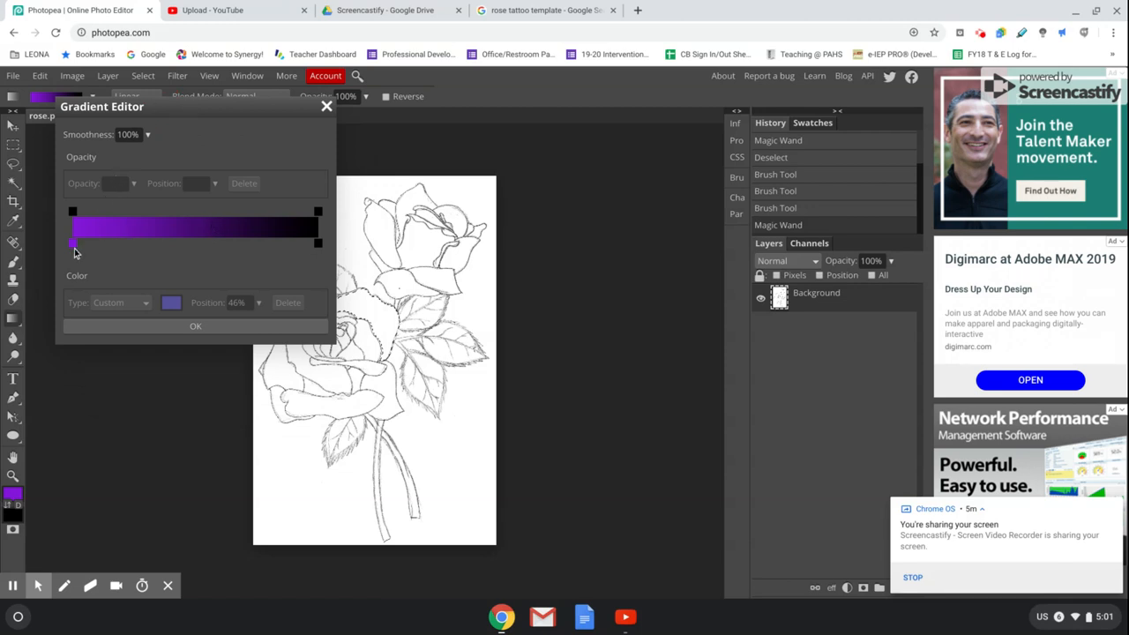
{"action": "left_click", "coordinate": [319, 251]}
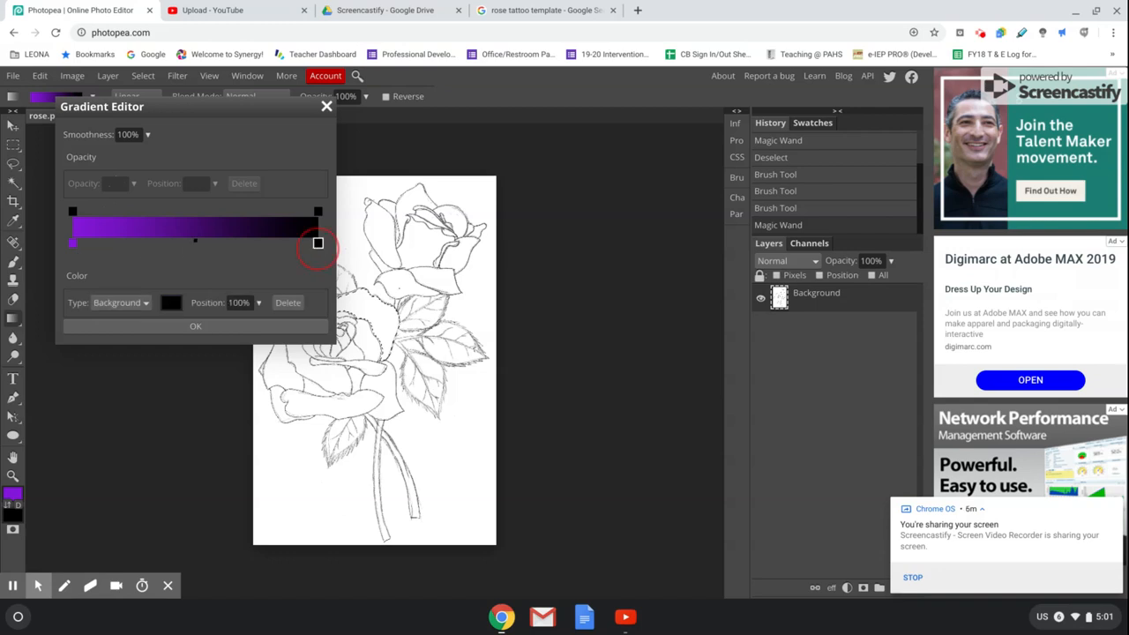
{"action": "left_click", "coordinate": [73, 245]}
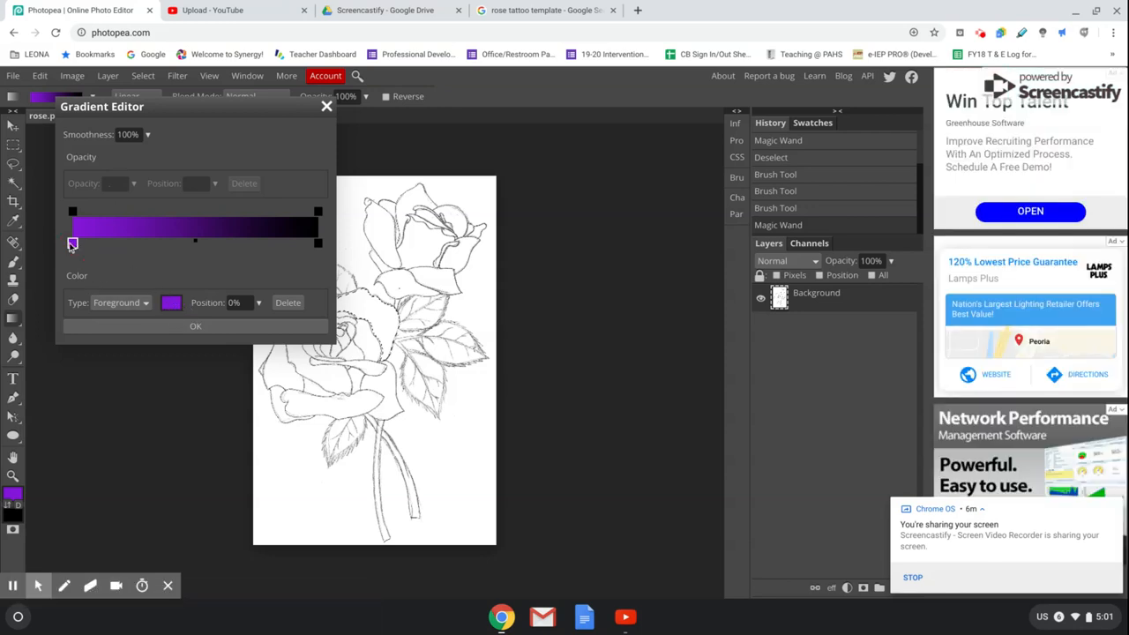
{"action": "left_click", "coordinate": [170, 304]}
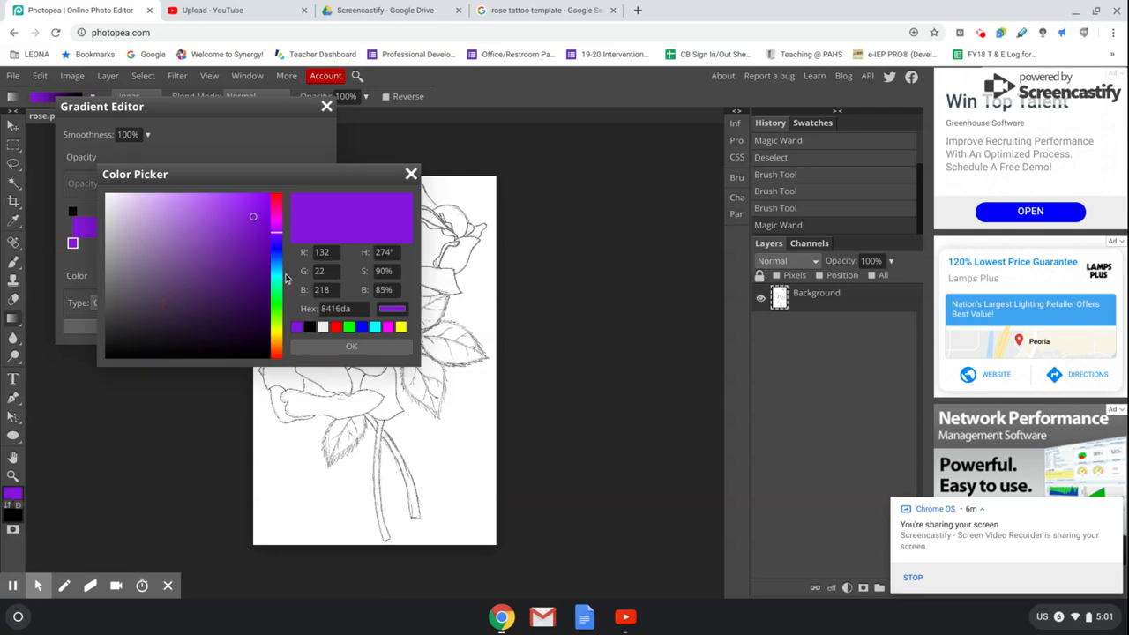
{"action": "mouse_move", "coordinate": [281, 275]}
{"action": "left_mouse_down"}
{"action": "mouse_move", "coordinate": [278, 258]}
{"action": "mouse_move", "coordinate": [280, 277]}
{"action": "left_mouse_up"}
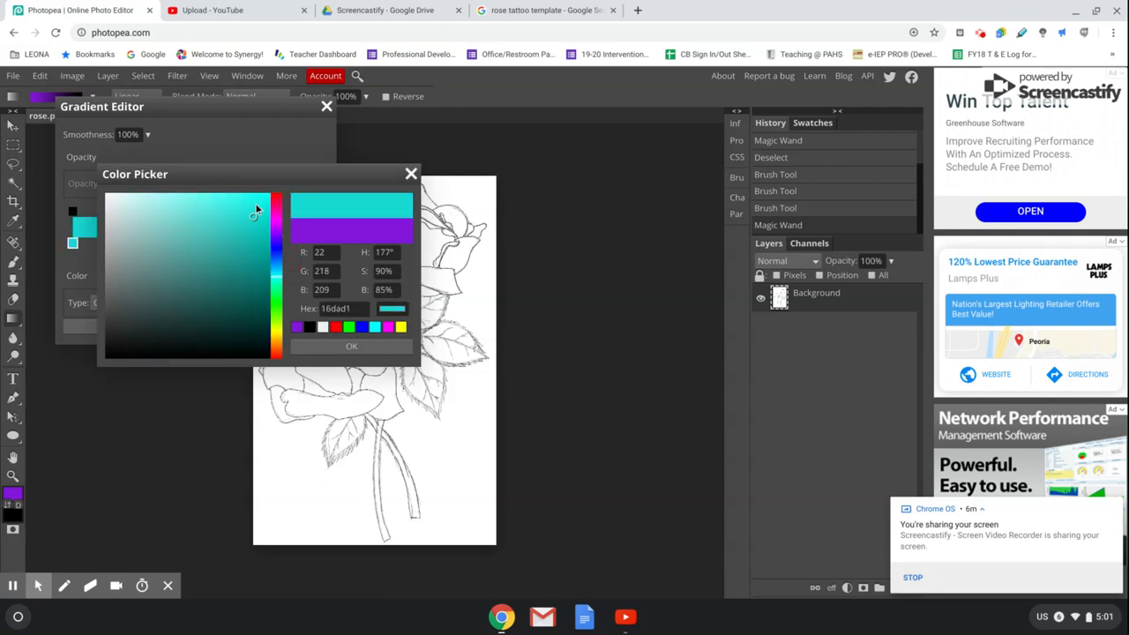
{"action": "left_click", "coordinate": [255, 203]}
{"action": "left_click", "coordinate": [351, 346]}
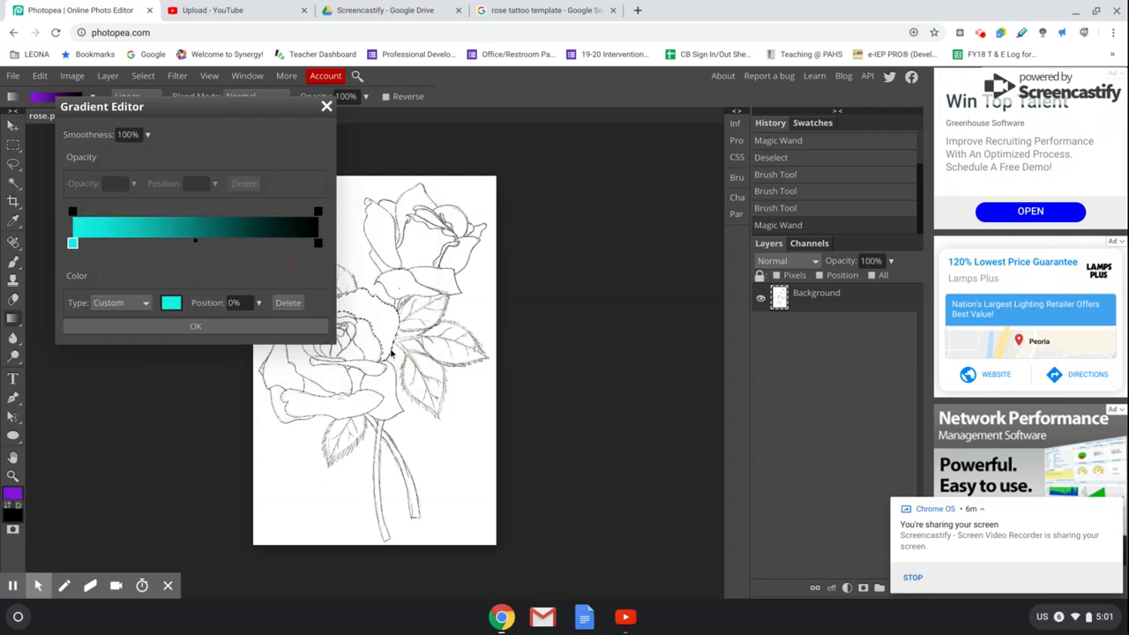
Set the gradient's end colour stop to bright magenta
{"action": "left_click", "coordinate": [318, 245]}
{"action": "left_click", "coordinate": [171, 303]}
{"action": "left_click", "coordinate": [276, 217]}
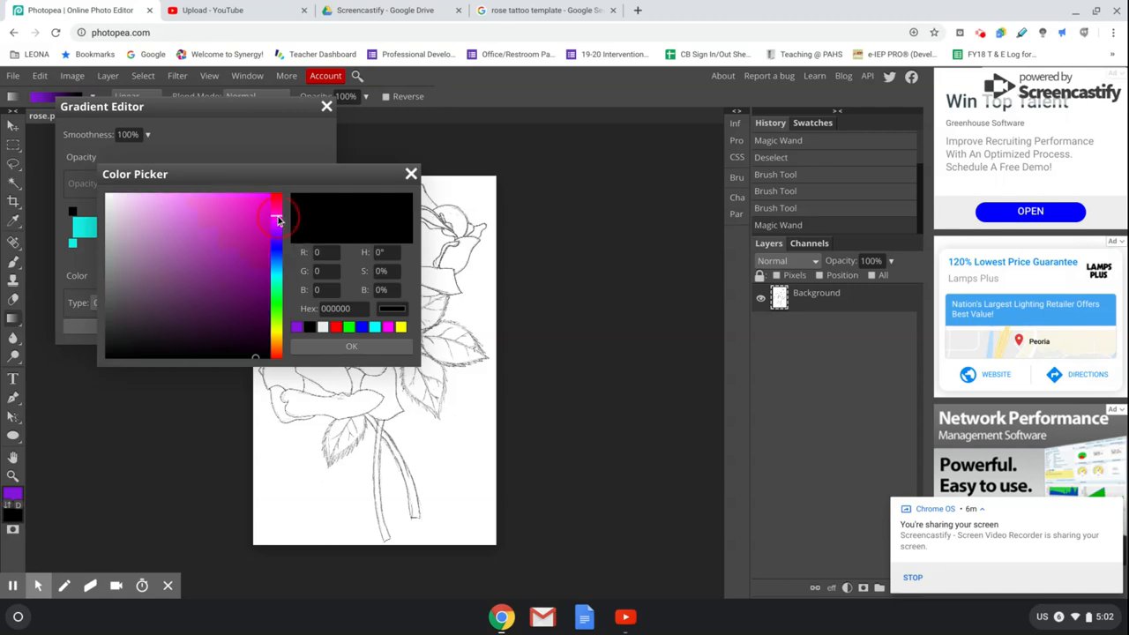
{"action": "left_click", "coordinate": [269, 213]}
{"action": "left_click", "coordinate": [366, 344]}
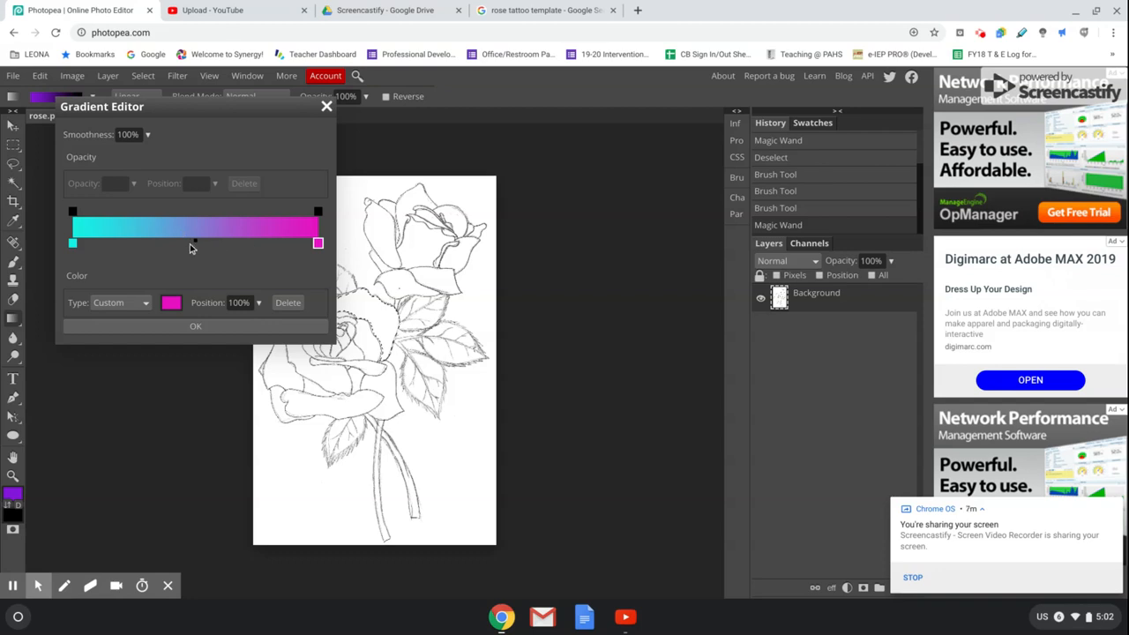
Add a bright yellow colour stop at 46% between the cyan and magenta stops
{"action": "left_click", "coordinate": [186, 247]}
{"action": "left_click", "coordinate": [174, 305]}
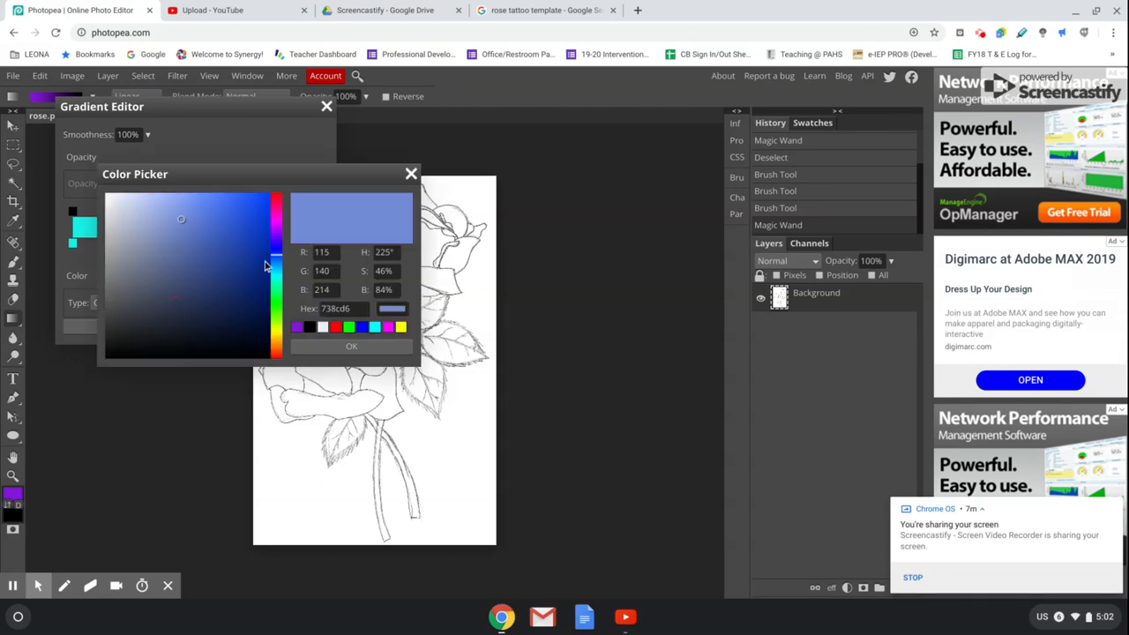
{"action": "left_click_drag", "start_coordinate": [281, 306], "coordinate": [276, 330]}
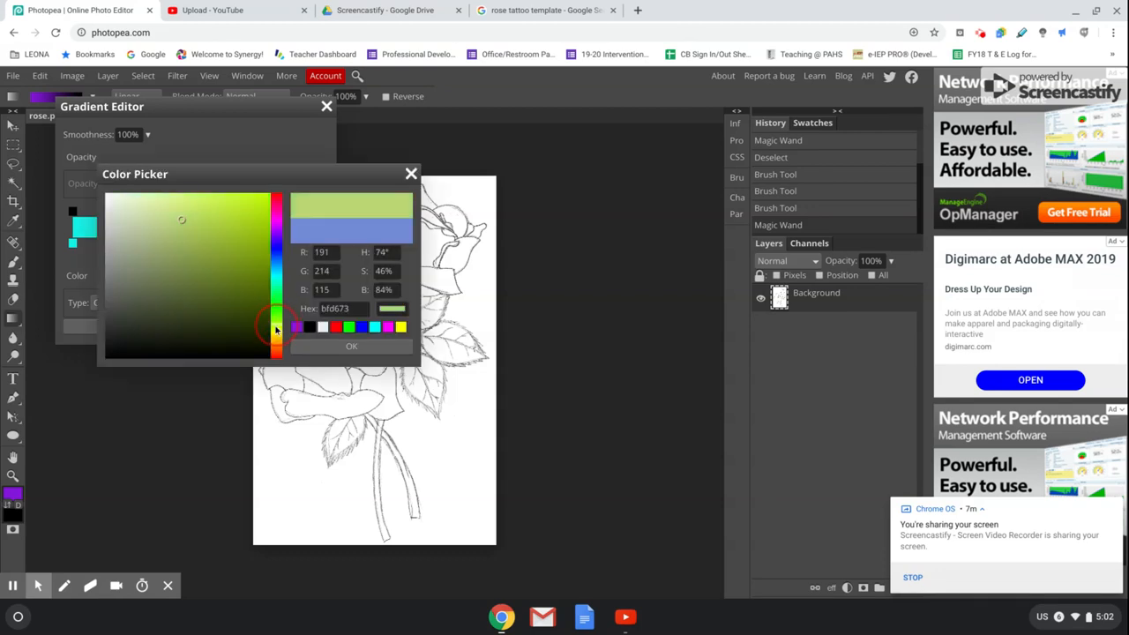
{"action": "left_click", "coordinate": [252, 201]}
{"action": "left_click", "coordinate": [377, 351]}
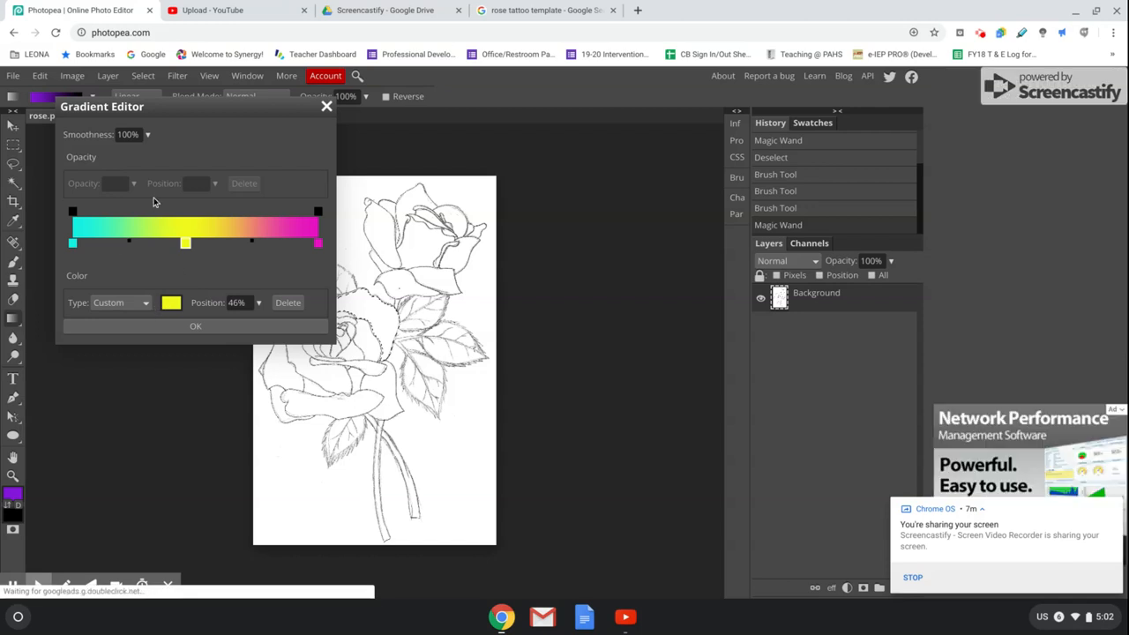
Move the yellow stop slightly towards magenta, set the yellow-magenta midpoint to 45%, and accept the gradient
{"action": "mouse_move", "coordinate": [194, 250]}
{"action": "left_mouse_down"}
{"action": "mouse_move", "coordinate": [256, 252]}
{"action": "mouse_move", "coordinate": [151, 247]}
{"action": "mouse_move", "coordinate": [279, 244]}
{"action": "mouse_move", "coordinate": [232, 253]}
{"action": "mouse_move", "coordinate": [280, 253]}
{"action": "mouse_move", "coordinate": [252, 253]}
{"action": "left_mouse_up"}
{"action": "left_click", "coordinate": [262, 243]}
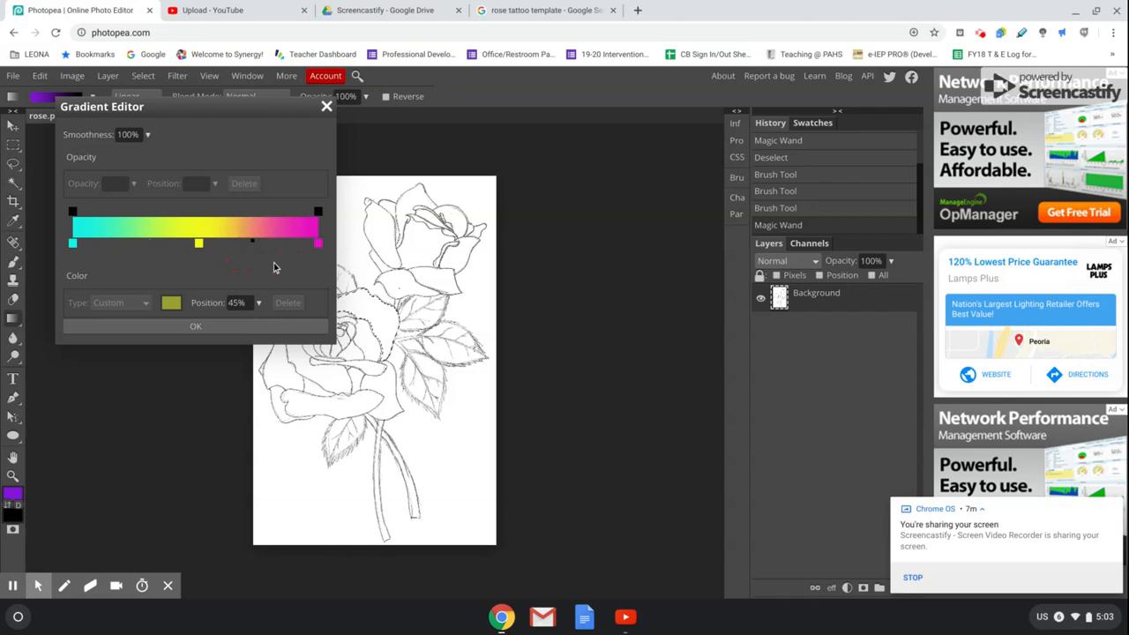
{"action": "left_click", "coordinate": [196, 328]}
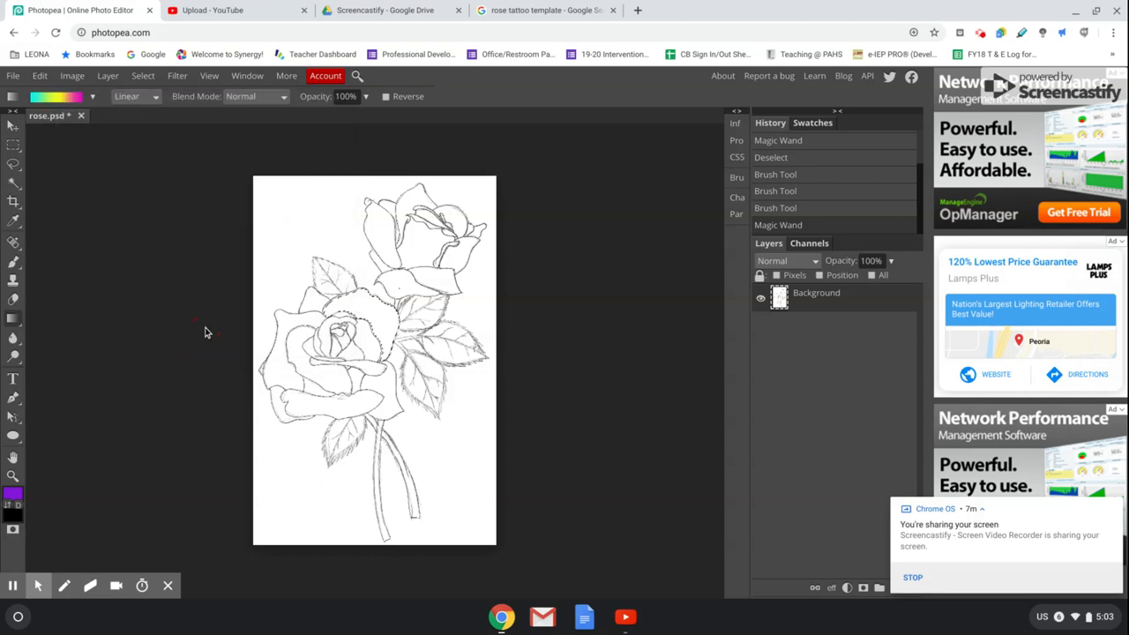
Fill the selected petal with the cyan-yellow-magenta linear gradient, redrawing it at different lengths and angles until it runs across the petal towards magenta
{"action": "left_click", "coordinate": [349, 313]}
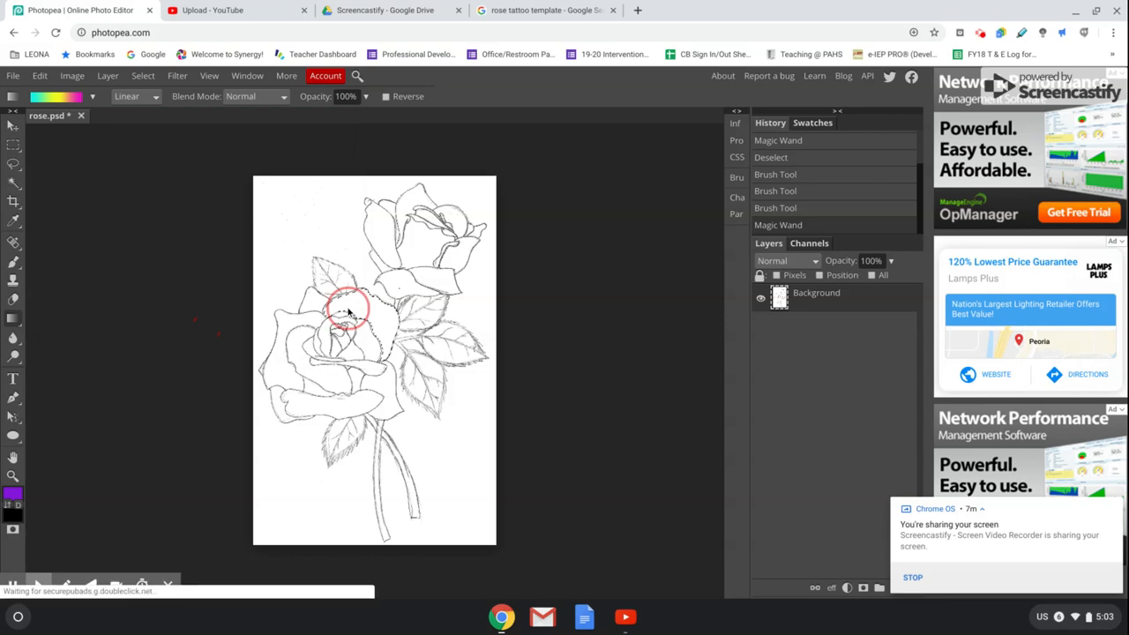
{"action": "mouse_move", "coordinate": [347, 308]}
{"action": "left_mouse_down"}
{"action": "mouse_move", "coordinate": [658, 268]}
{"action": "mouse_move", "coordinate": [441, 383]}
{"action": "mouse_move", "coordinate": [612, 539]}
{"action": "mouse_move", "coordinate": [365, 320]}
{"action": "mouse_move", "coordinate": [367, 309]}
{"action": "left_mouse_up"}
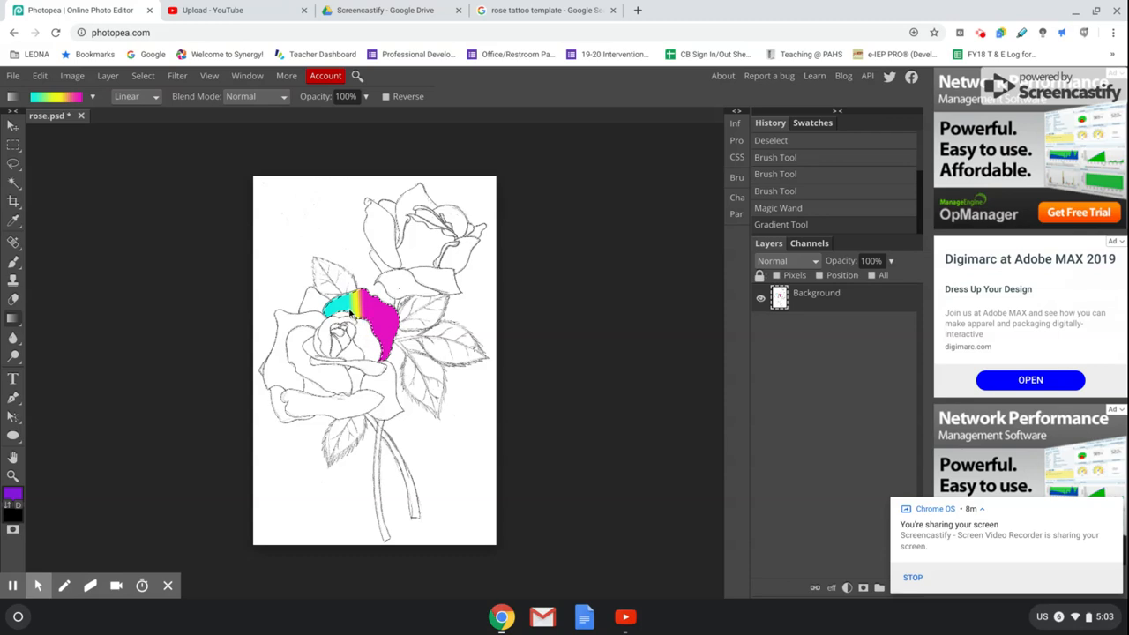
{"action": "left_click_drag", "start_coordinate": [361, 322], "coordinate": [413, 276]}
{"action": "left_click_drag", "start_coordinate": [359, 314], "coordinate": [380, 298]}
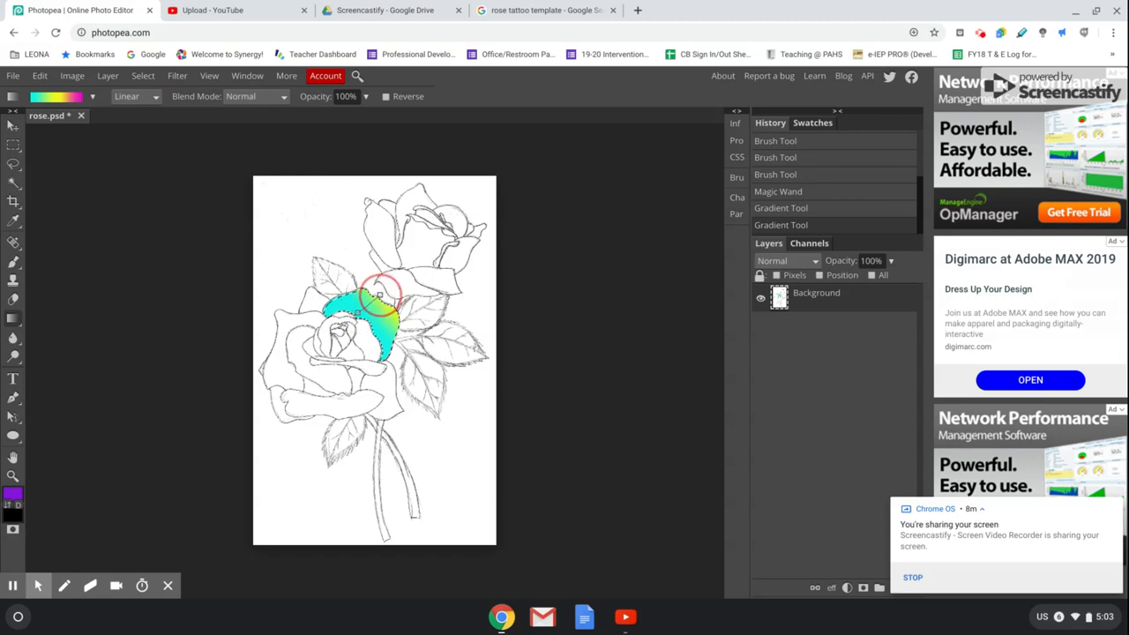
{"action": "mouse_move", "coordinate": [380, 295]}
{"action": "left_mouse_down"}
{"action": "mouse_move", "coordinate": [355, 314]}
{"action": "mouse_move", "coordinate": [386, 289]}
{"action": "left_mouse_up"}
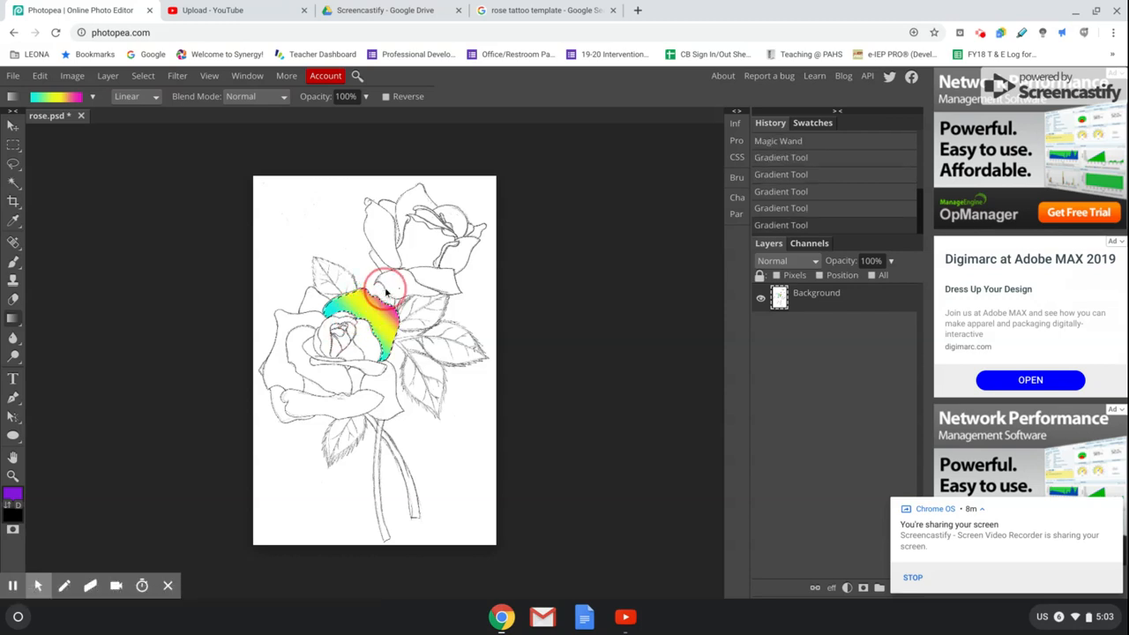
{"action": "left_click_drag", "start_coordinate": [334, 331], "coordinate": [405, 344]}
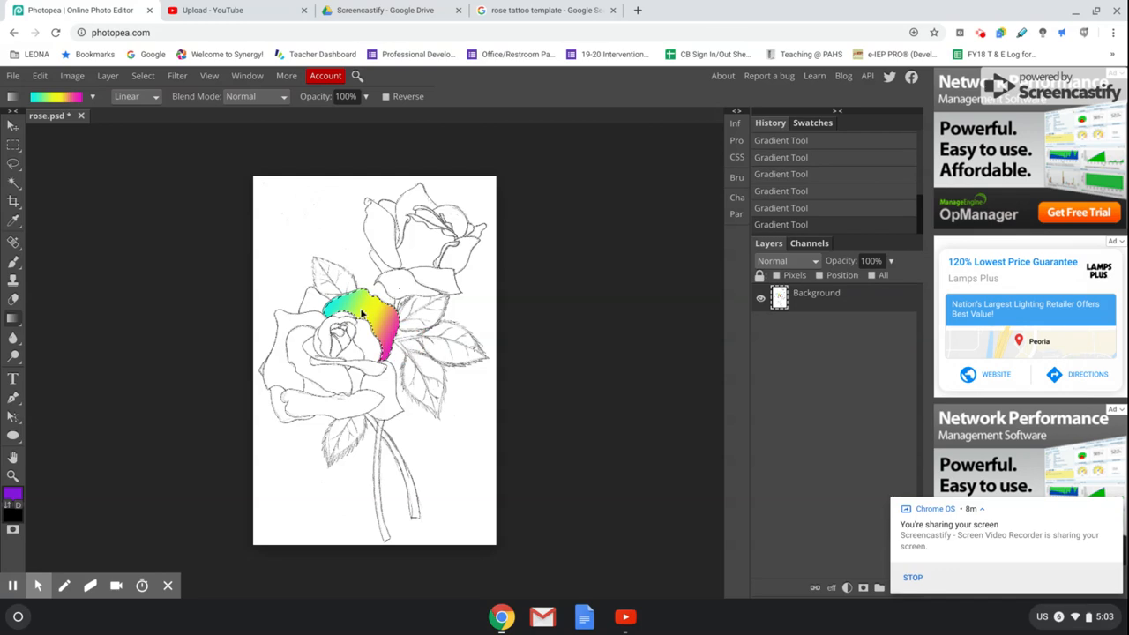
Redraw the linear gradient diagonally across the selected back petal, from its cyan upper-left end to its right edge
{"action": "left_click_drag", "start_coordinate": [346, 292], "coordinate": [399, 344]}
{"action": "left_click_drag", "start_coordinate": [337, 302], "coordinate": [398, 326]}
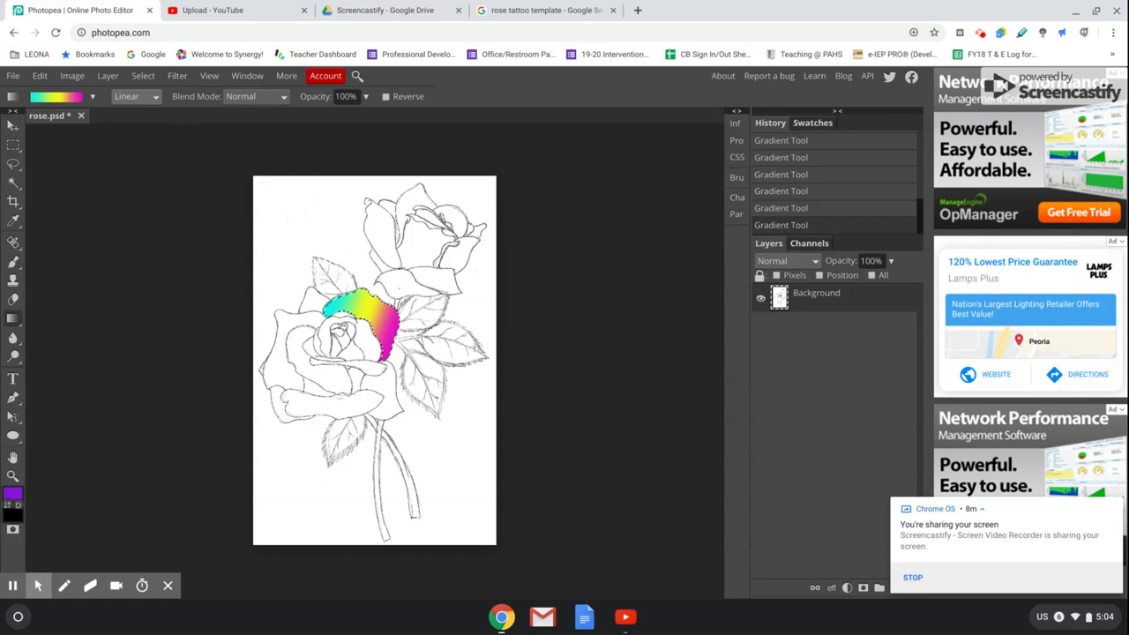
{"action": "left_click", "coordinate": [147, 100]}
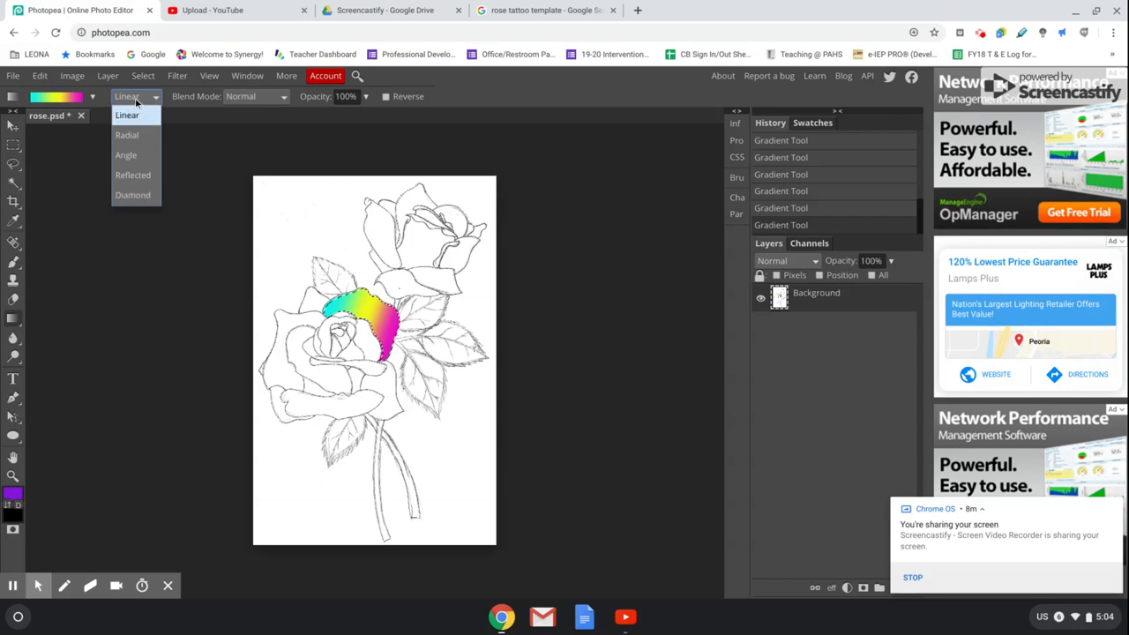
{"action": "left_click", "coordinate": [136, 102]}
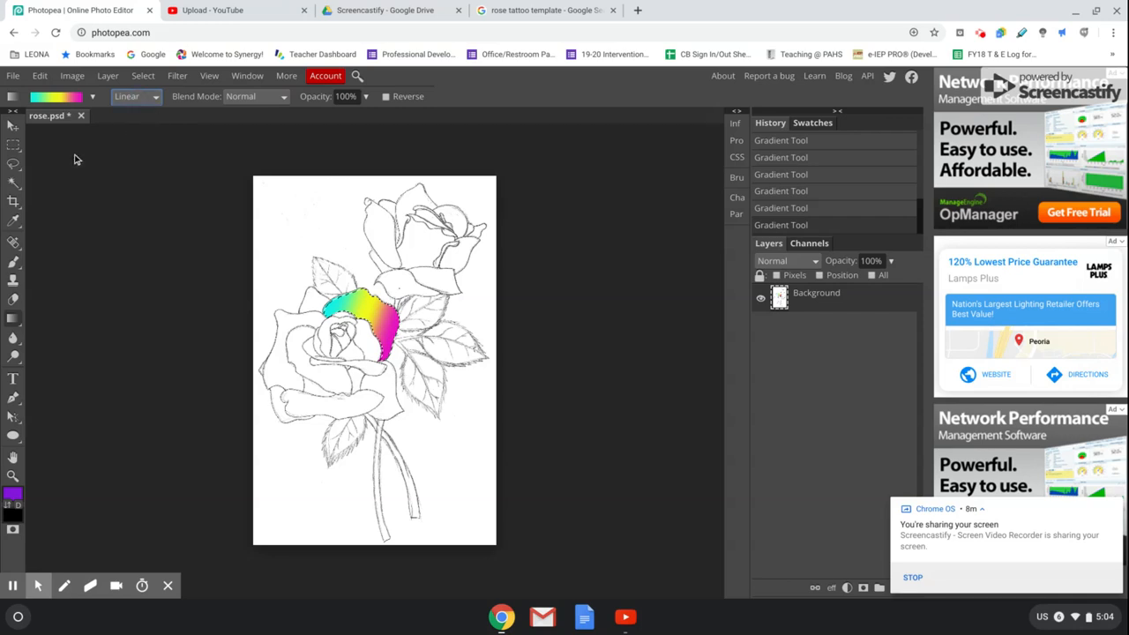
Select the lower rose's outer left petal with the Magic Wand and fill it with a radial gradient from its lower part to its upper edge
{"action": "right_click", "coordinate": [13, 165]}
{"action": "left_click", "coordinate": [12, 183]}
{"action": "left_click", "coordinate": [273, 360]}
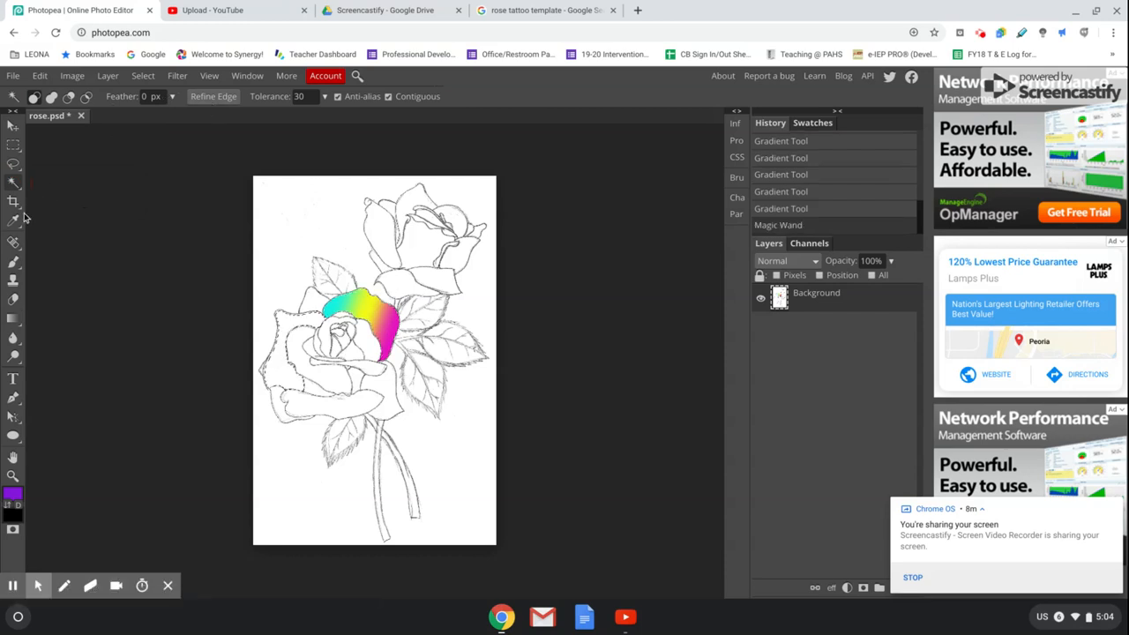
{"action": "left_click", "coordinate": [12, 319]}
{"action": "left_click", "coordinate": [156, 98]}
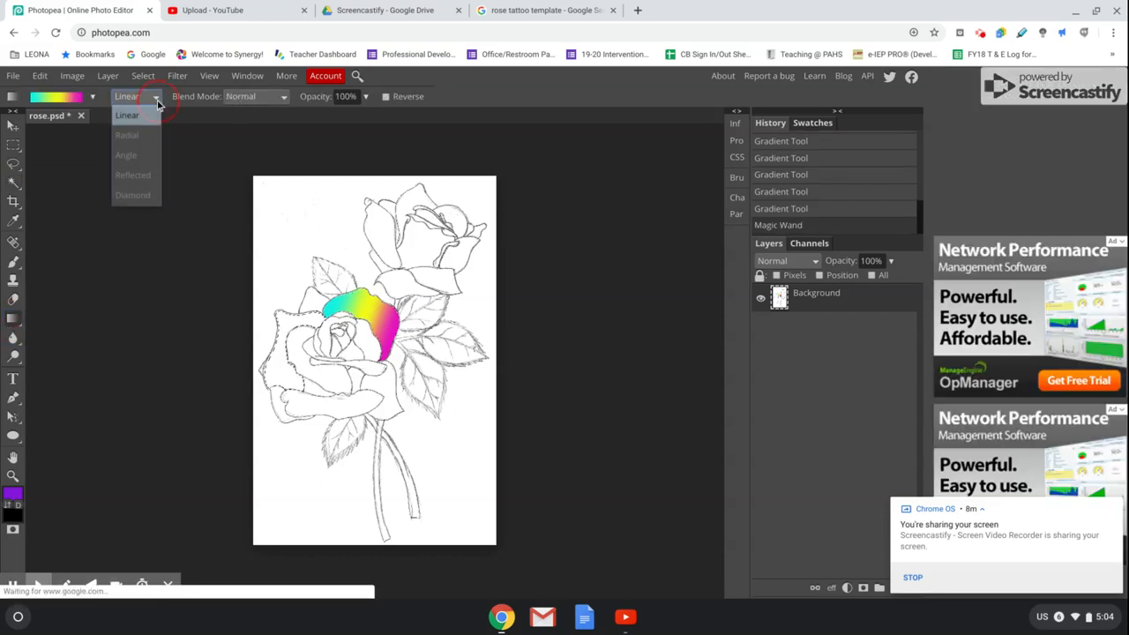
{"action": "left_click", "coordinate": [147, 137]}
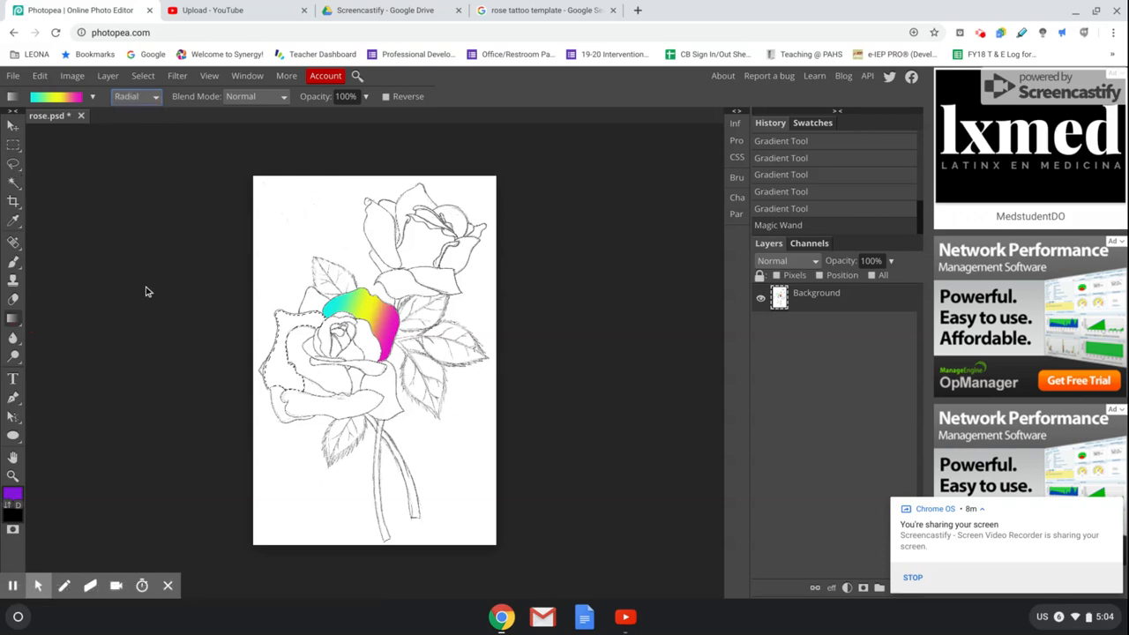
{"action": "left_click", "coordinate": [291, 374]}
{"action": "left_click_drag", "start_coordinate": [291, 375], "coordinate": [283, 305]}
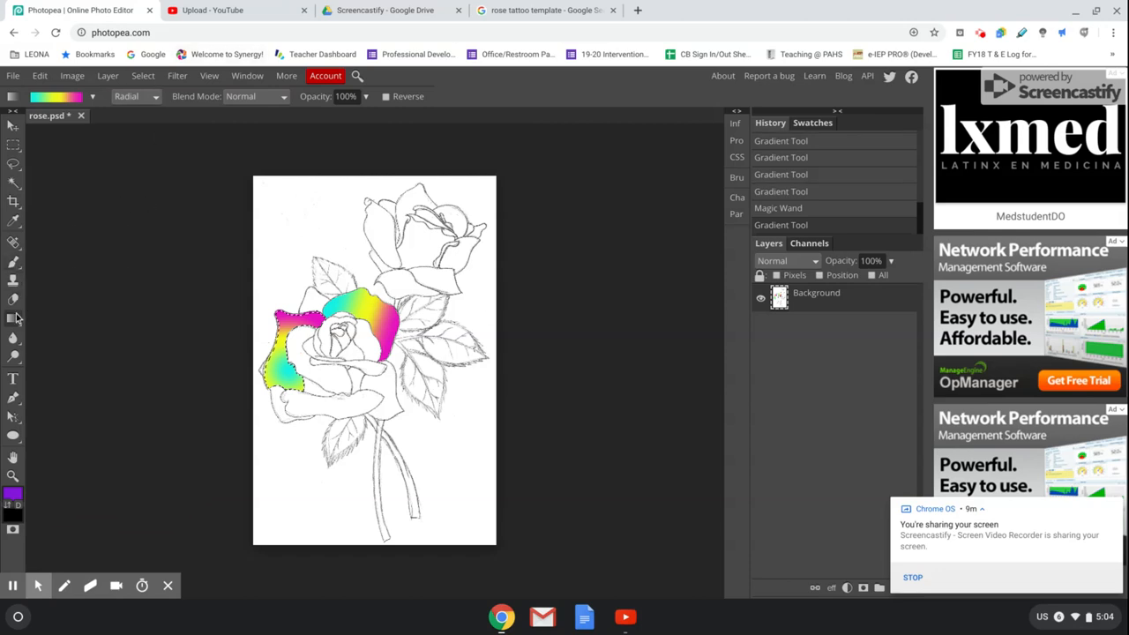
Select the inner petal beside the radial-filled one with the Magic Wand and fill it with an angle gradient drawn from its lower middle rightwards
{"action": "mouse_move", "coordinate": [10, 225]}
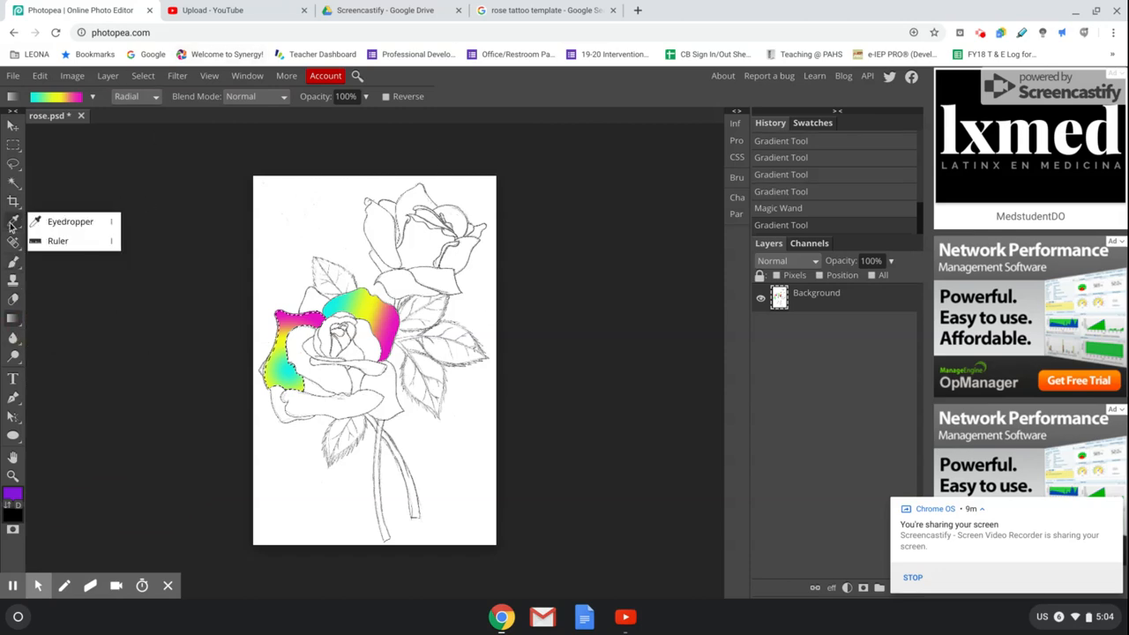
{"action": "left_click", "coordinate": [15, 188]}
{"action": "left_click", "coordinate": [333, 379]}
{"action": "left_click", "coordinate": [14, 319]}
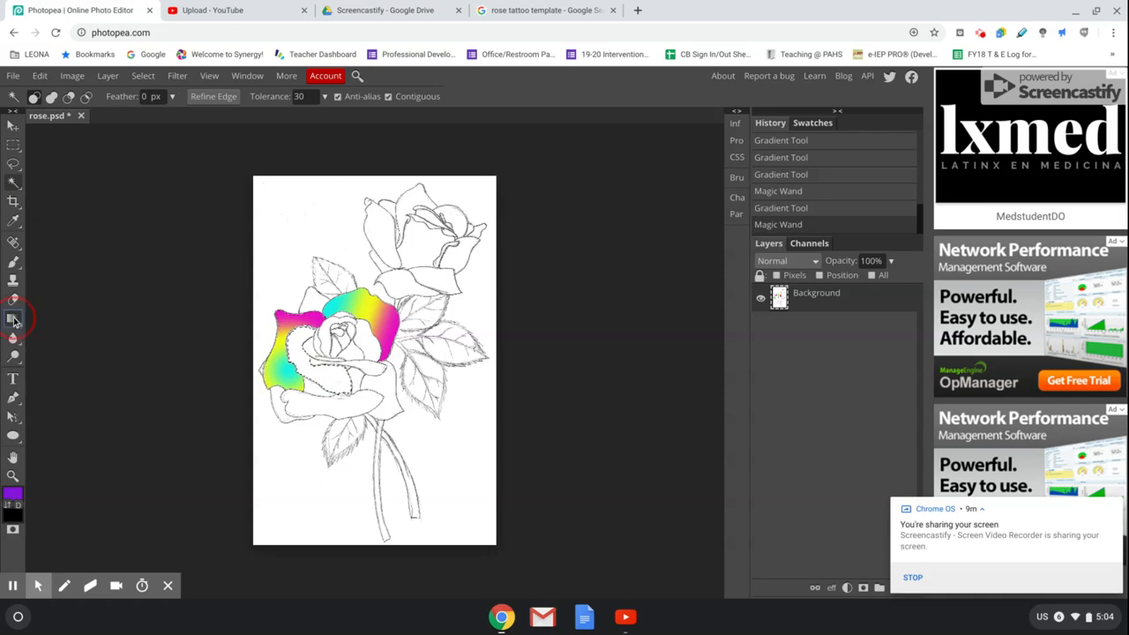
{"action": "left_click", "coordinate": [136, 96]}
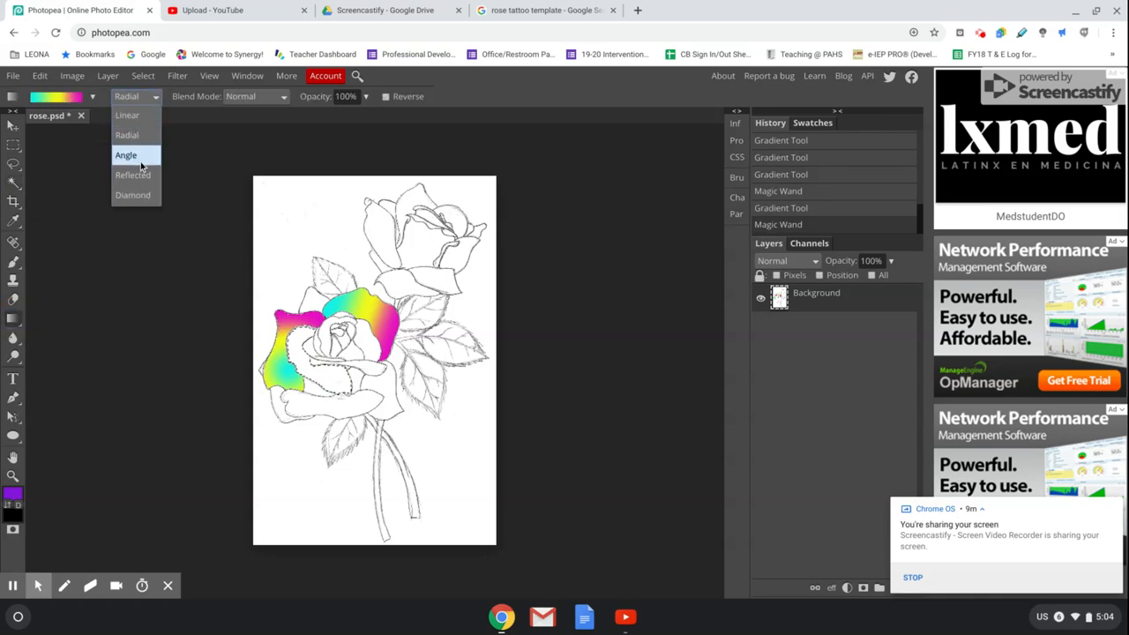
{"action": "left_click", "coordinate": [126, 155]}
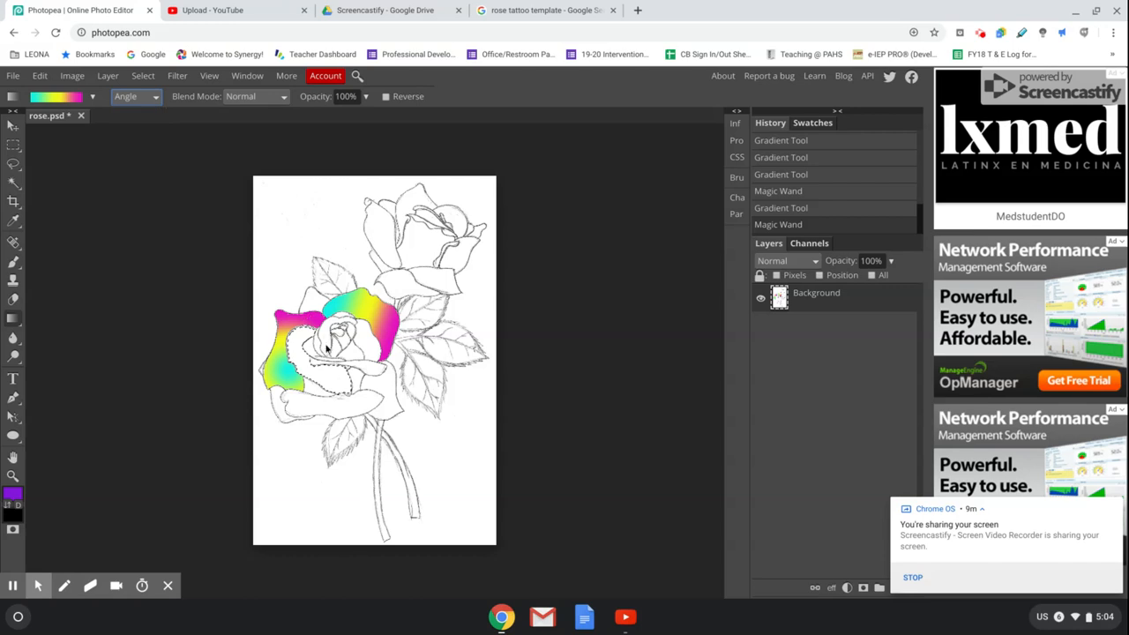
{"action": "left_click_drag", "start_coordinate": [322, 377], "coordinate": [398, 366]}
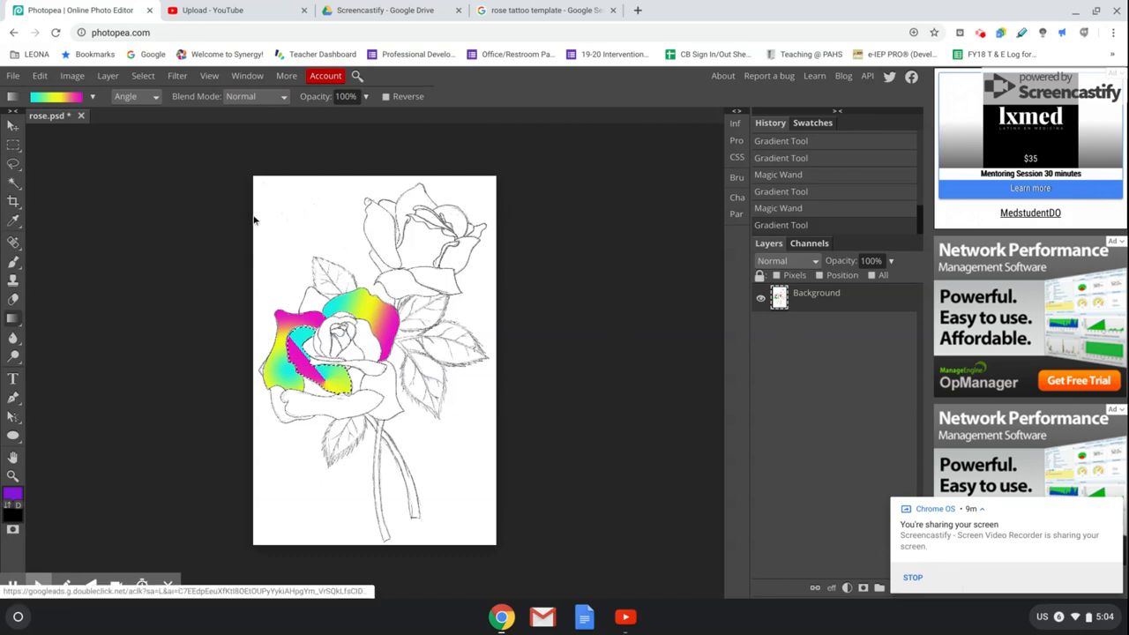
{"action": "left_click", "coordinate": [157, 97]}
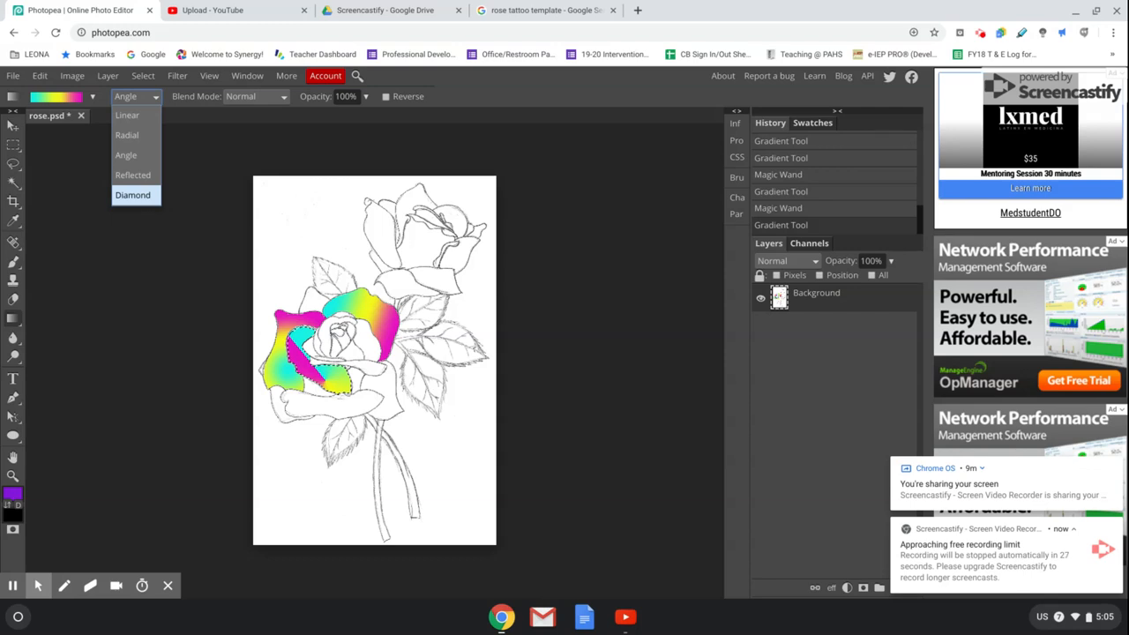
{"action": "left_click", "coordinate": [284, 100]}
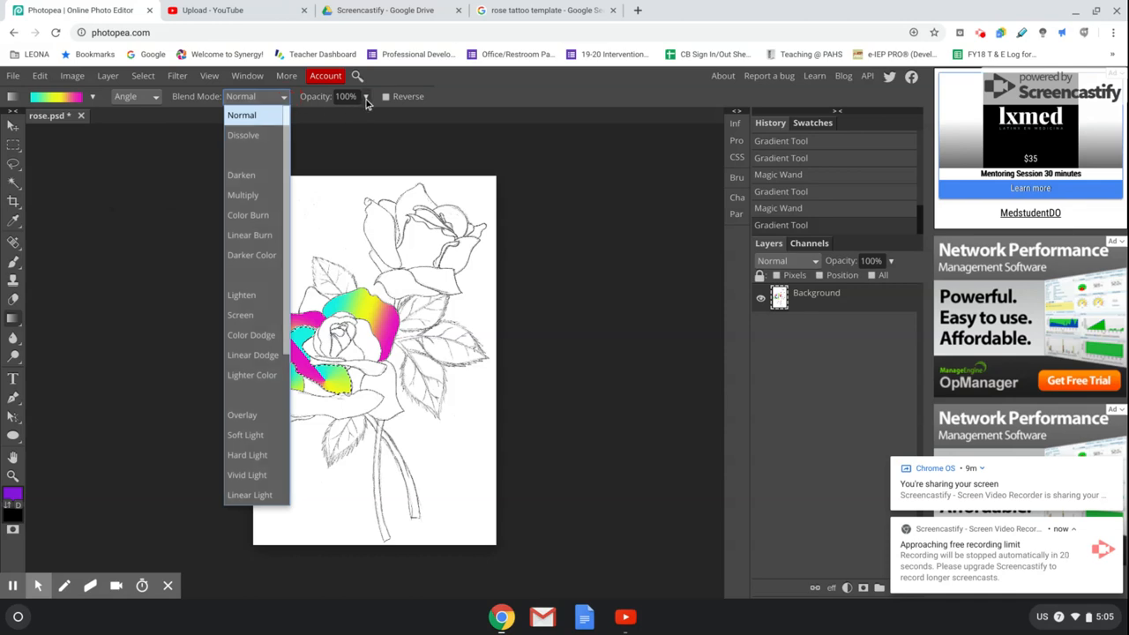
{"action": "left_click", "coordinate": [483, 108]}
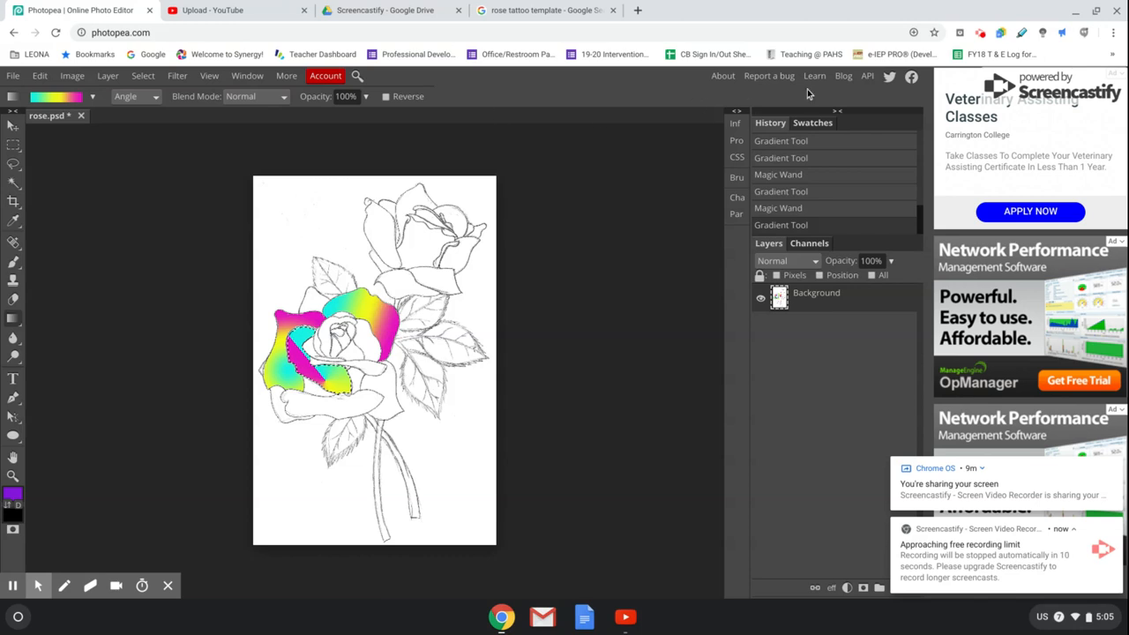
{"action": "left_click", "coordinate": [980, 35]}
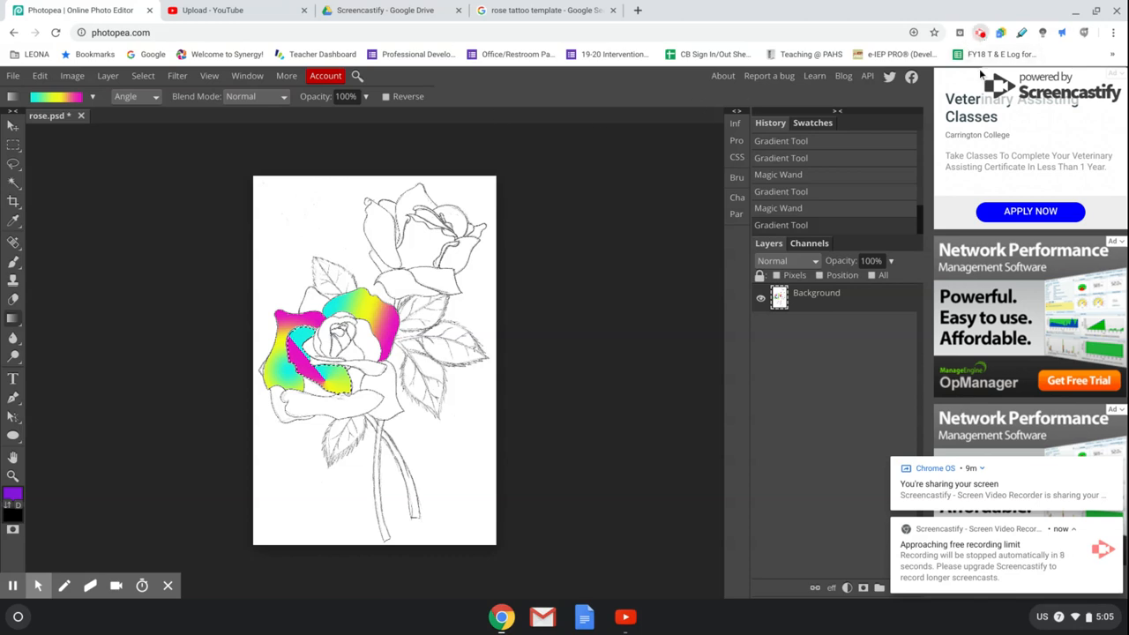